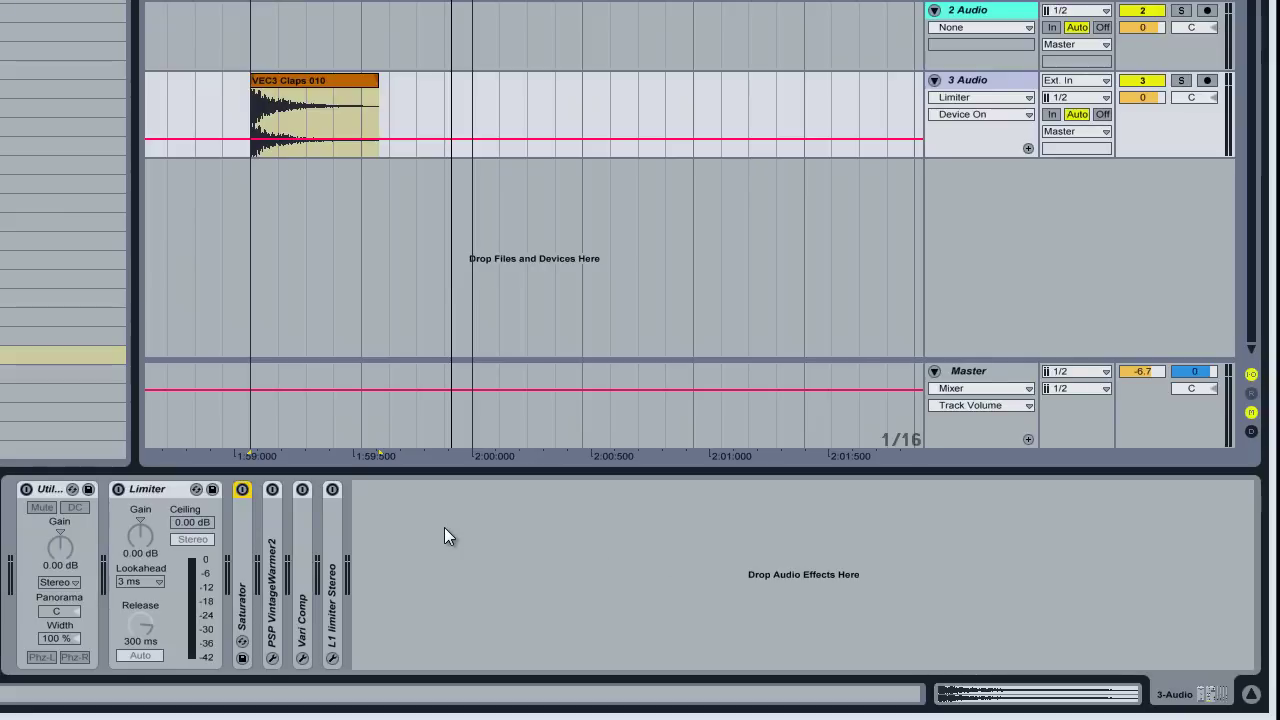
Switch on the Limiter on the 3 Audio track and adjust its ceiling, ending at 0.00 dB.
{"action": "left_click", "coordinate": [121, 492]}
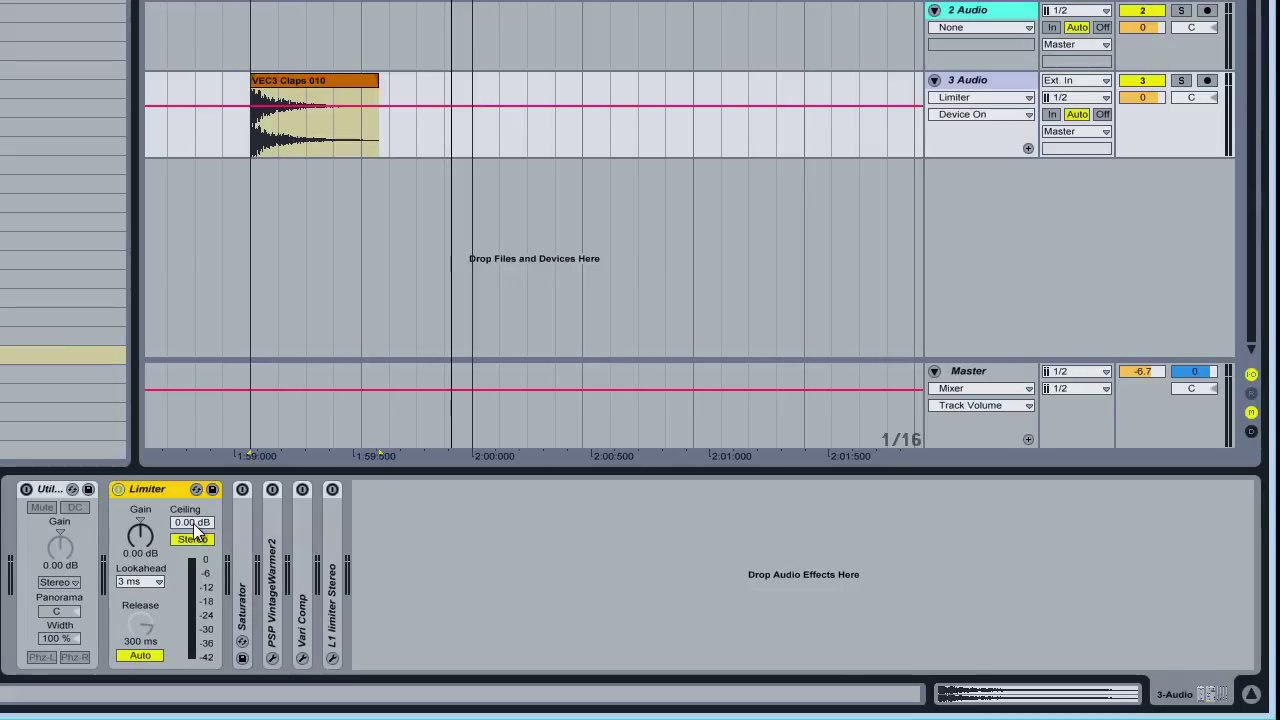
{"action": "left_click_drag", "start_coordinate": [197, 532], "coordinate": [197, 575]}
{"action": "left_click_drag", "start_coordinate": [197, 507], "coordinate": [197, 527]}
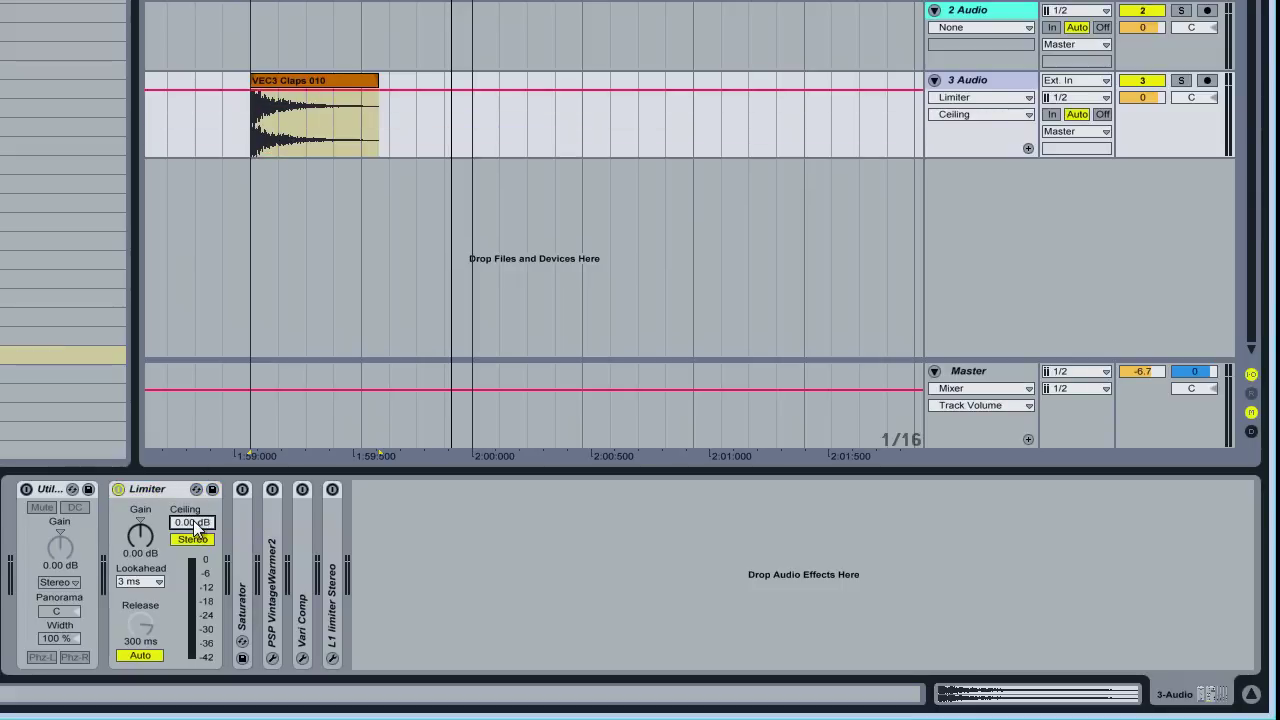
Play the clap clip, switch on the Utility device before the Limiter and raise its gain to 11.7 dB.
{"action": "left_click", "coordinate": [423, 346]}
{"action": "key", "text": "space"}
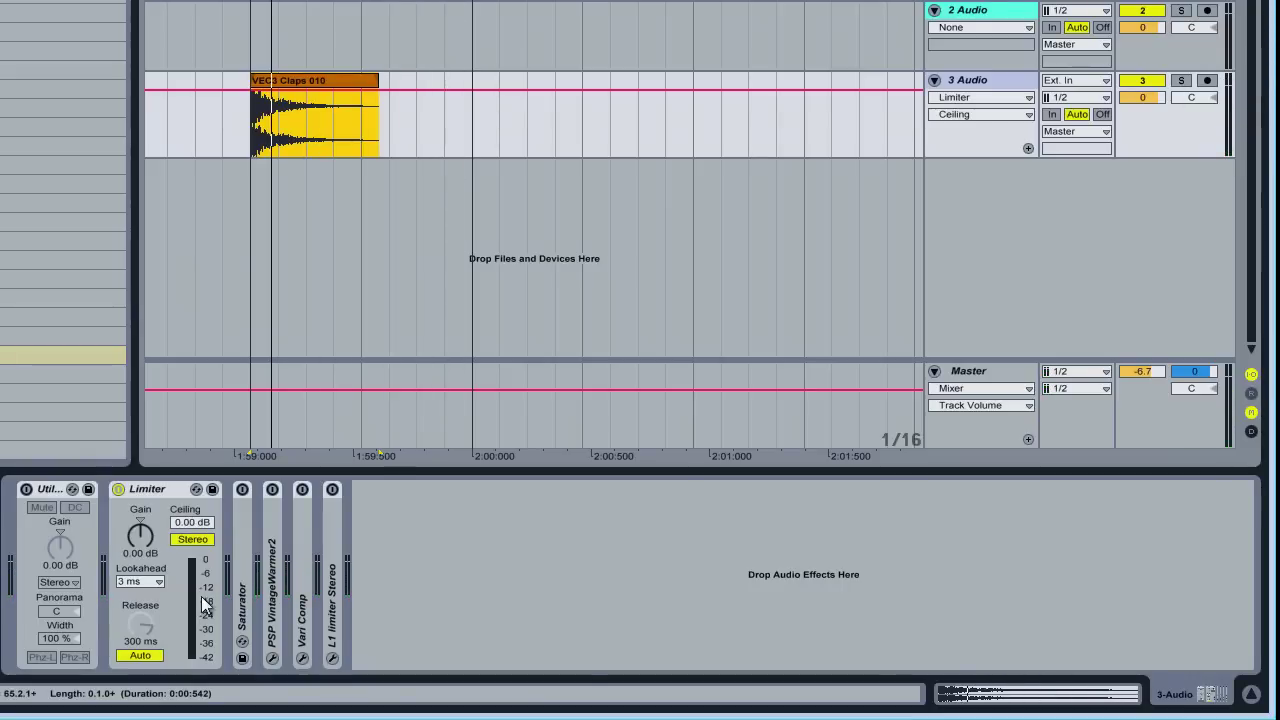
{"action": "left_click", "coordinate": [26, 489]}
{"action": "left_click_drag", "start_coordinate": [60, 558], "coordinate": [64, 520]}
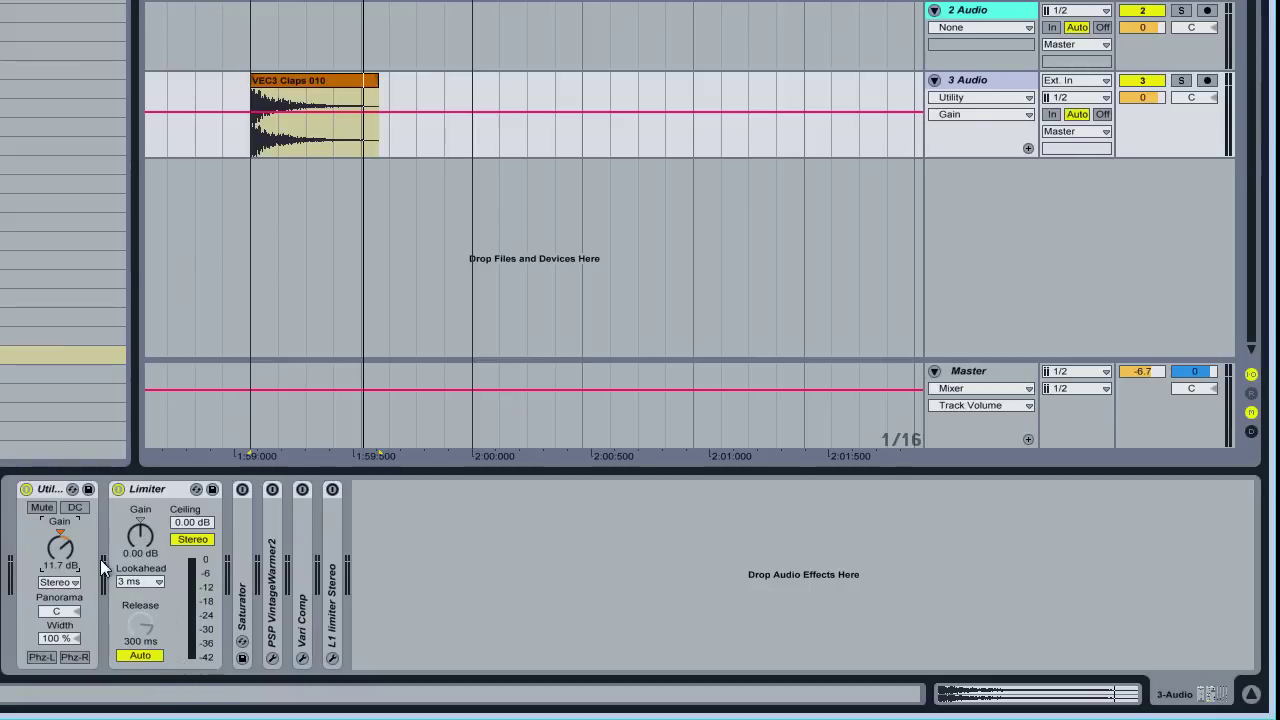
Try the Limiter's lookahead at 1.5 ms and 6 ms, and return it to 3 ms.
{"action": "left_click", "coordinate": [148, 582]}
{"action": "left_click", "coordinate": [152, 591]}
{"action": "left_click", "coordinate": [149, 584]}
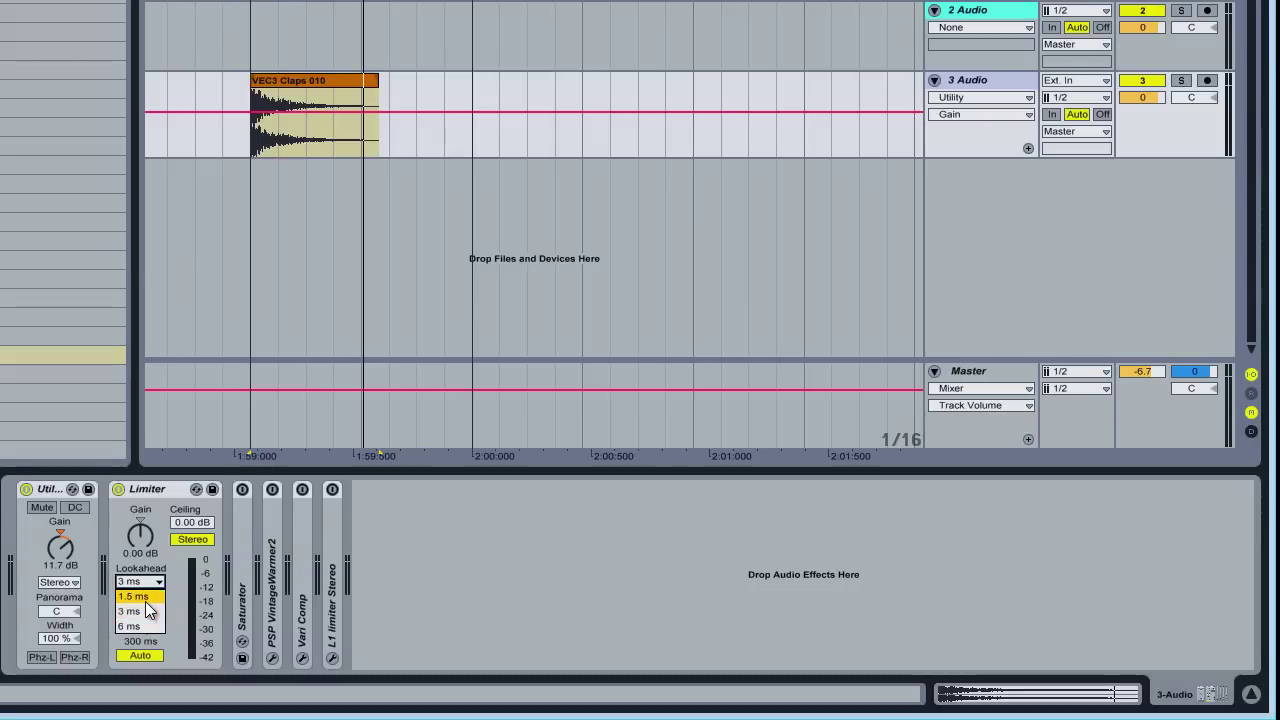
{"action": "left_click", "coordinate": [146, 598]}
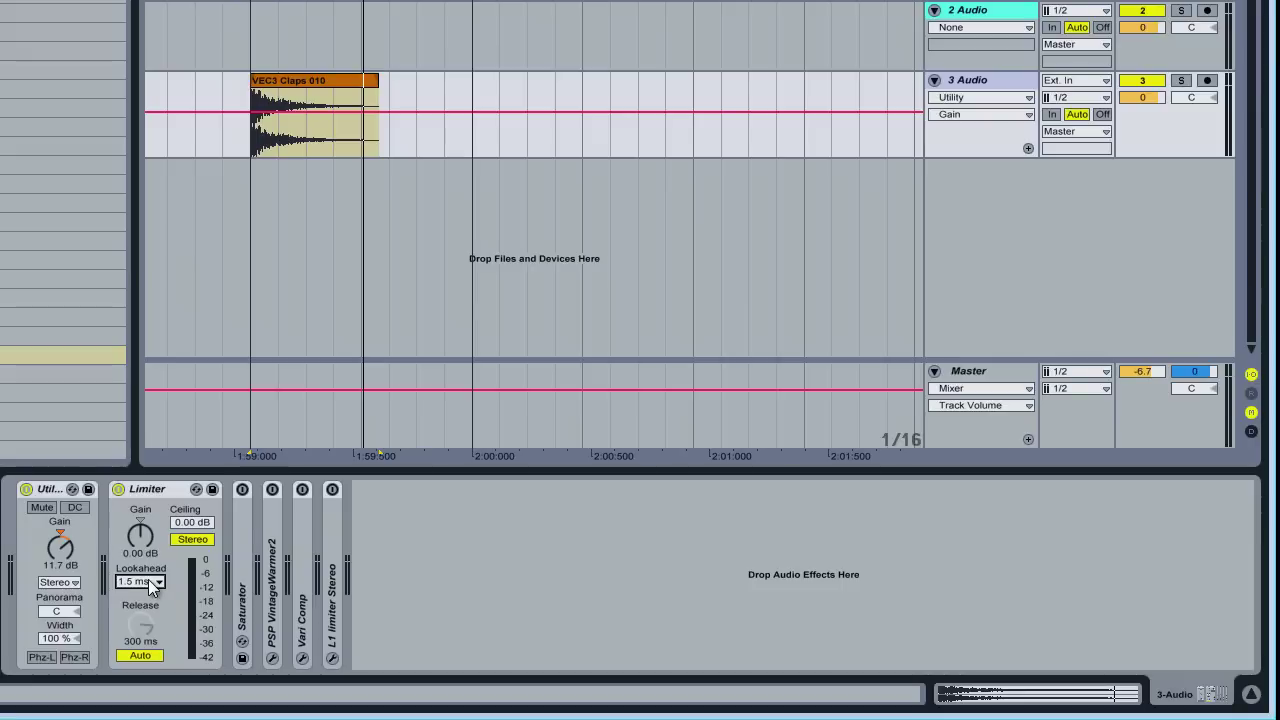
{"action": "left_click", "coordinate": [148, 579]}
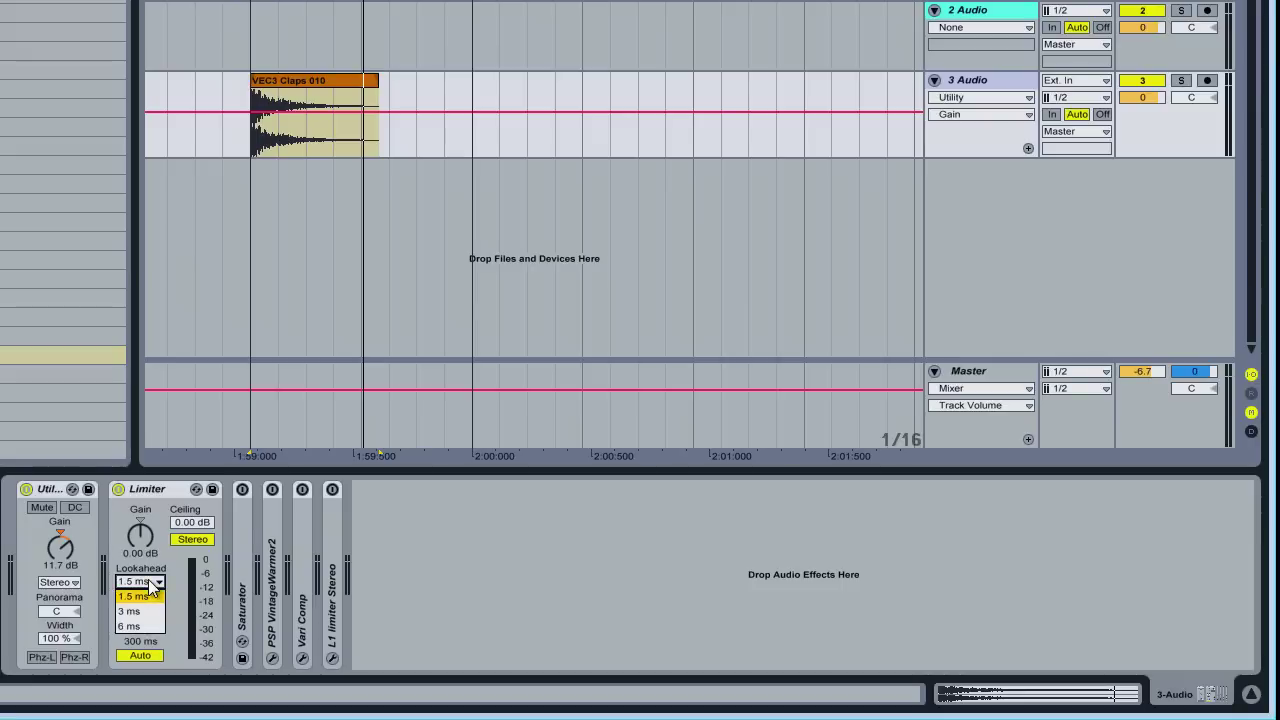
{"action": "left_click", "coordinate": [137, 645]}
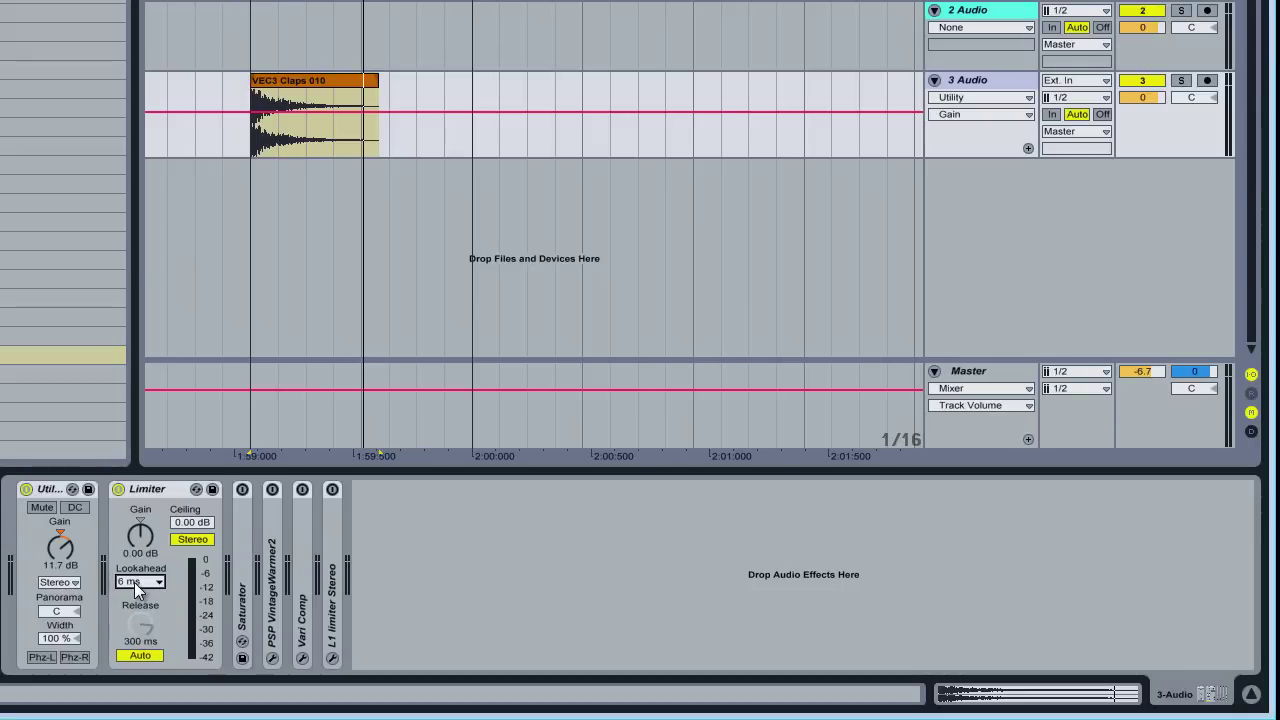
{"action": "left_click", "coordinate": [140, 582]}
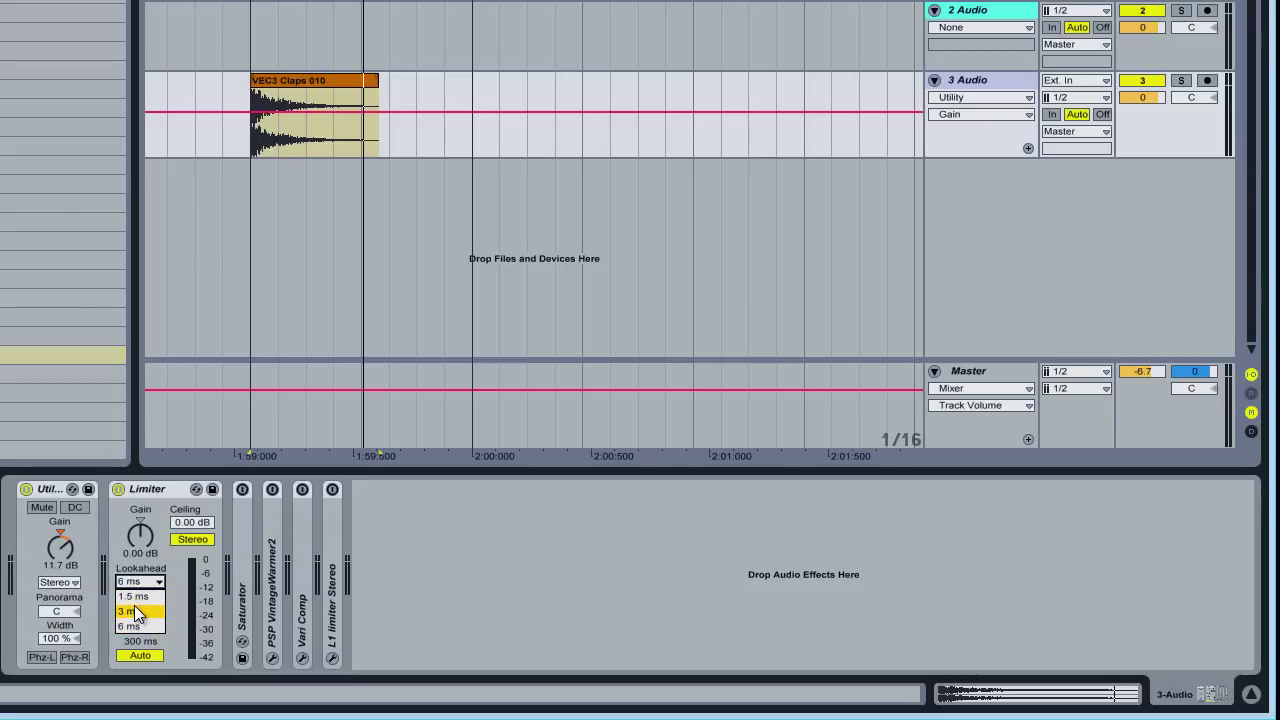
{"action": "left_click", "coordinate": [134, 611]}
Reset the Utility gain to 0.00 dB and select the VEC3 Claps 010 clip.
{"action": "left_click", "coordinate": [63, 535]}
{"action": "key", "text": "Delete"}
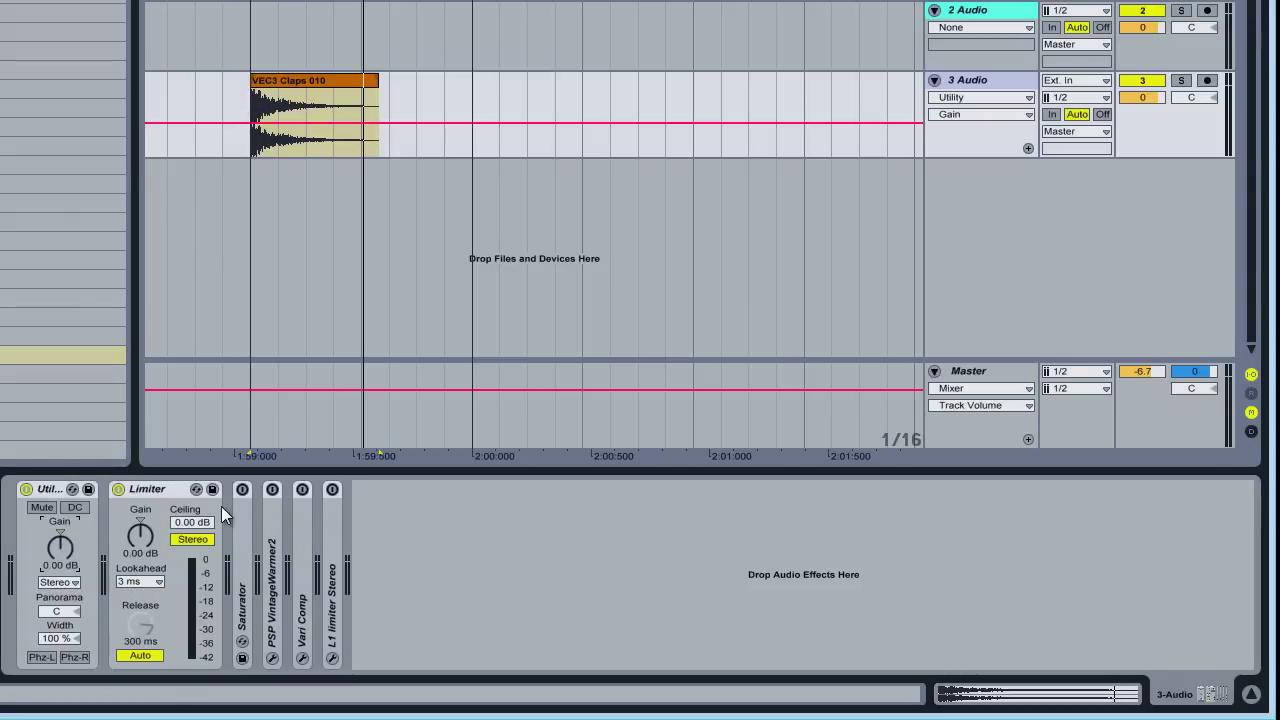
{"action": "left_click", "coordinate": [279, 67]}
{"action": "left_click", "coordinate": [283, 87]}
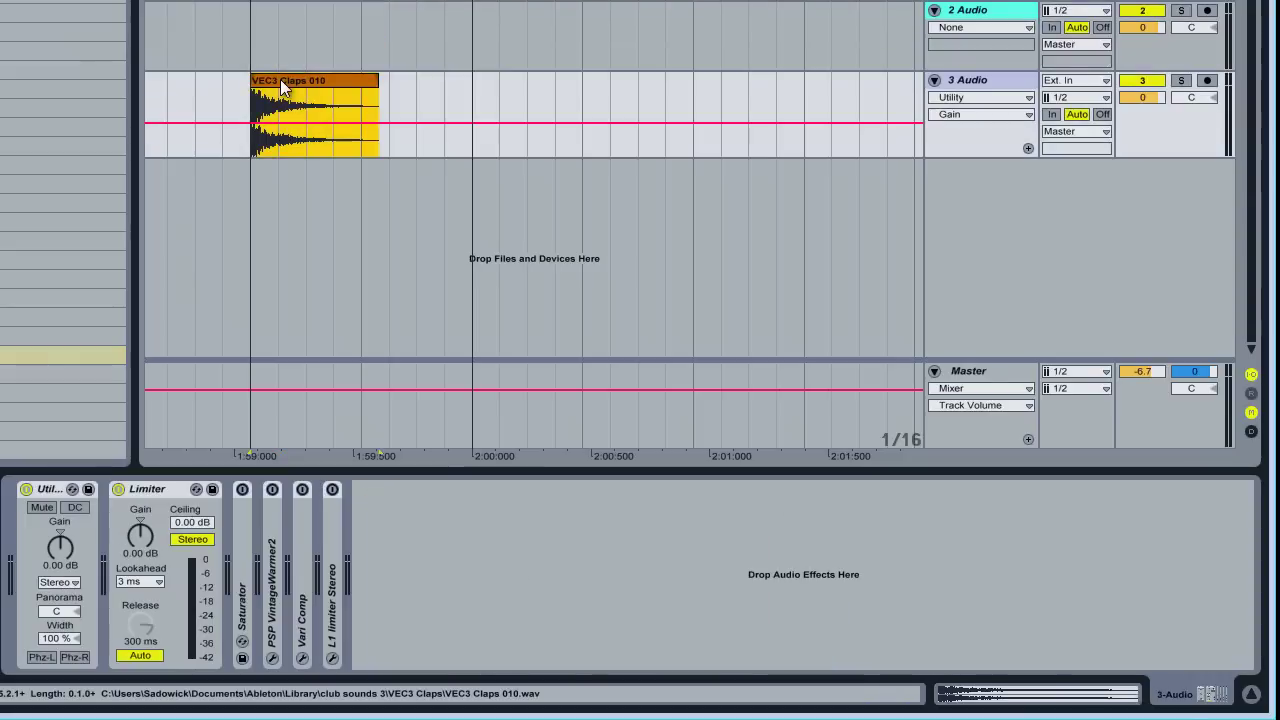
Play the clap with the Limiter ceiling lowered to -22.9 dB, raising the Utility gain to 35 dB and the ceiling to -17.4 dB.
{"action": "left_click", "coordinate": [196, 525]}
{"action": "left_click_drag", "start_coordinate": [196, 530], "coordinate": [196, 530]}
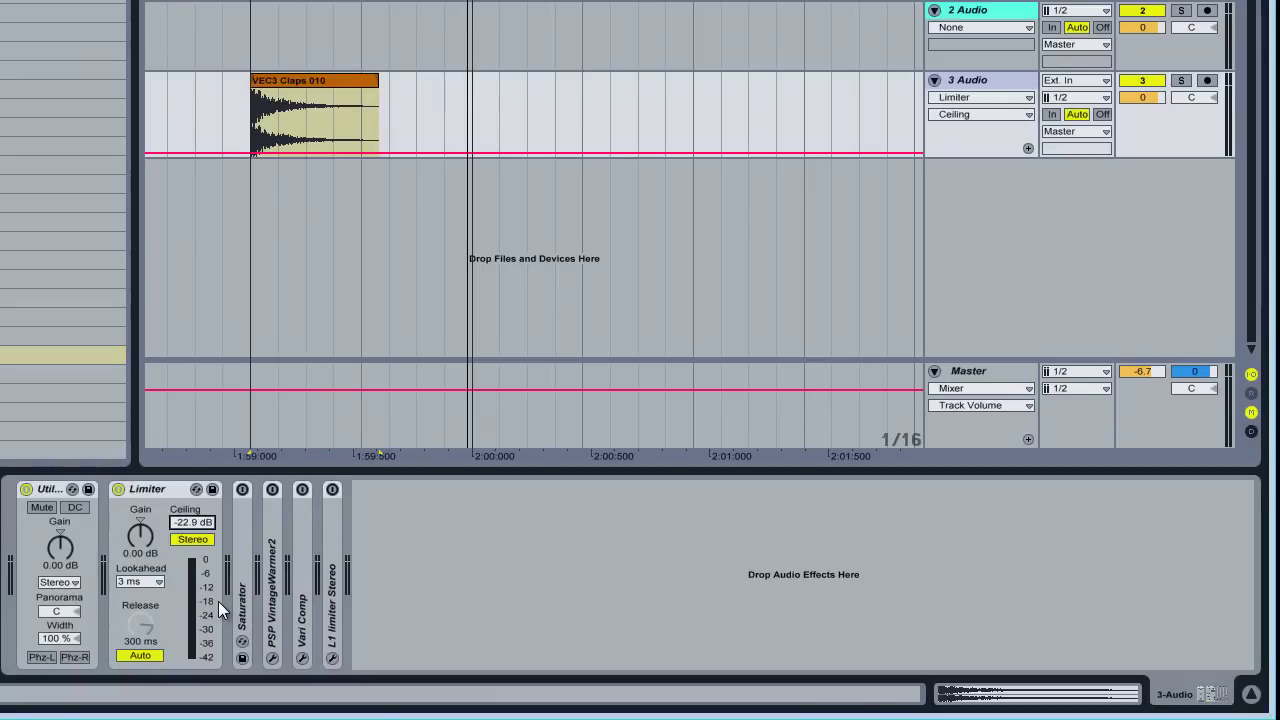
{"action": "key", "text": "space"}
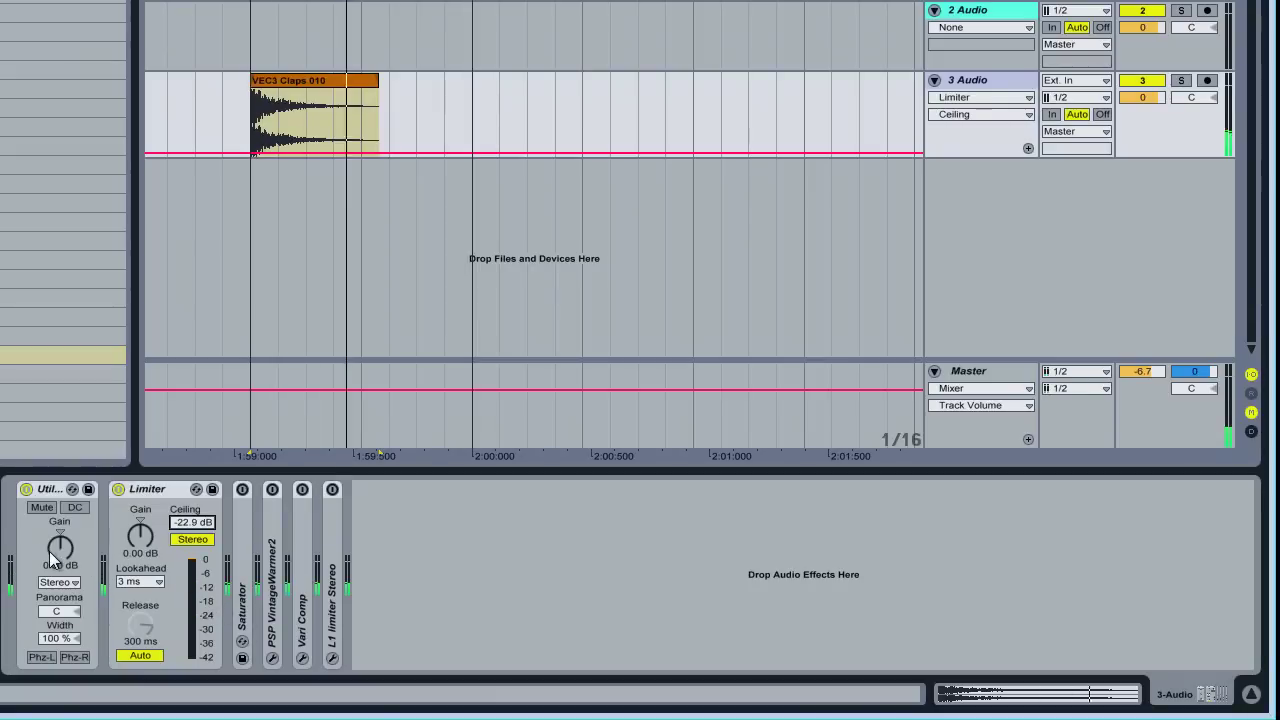
{"action": "left_click_drag", "start_coordinate": [60, 548], "coordinate": [51, 586]}
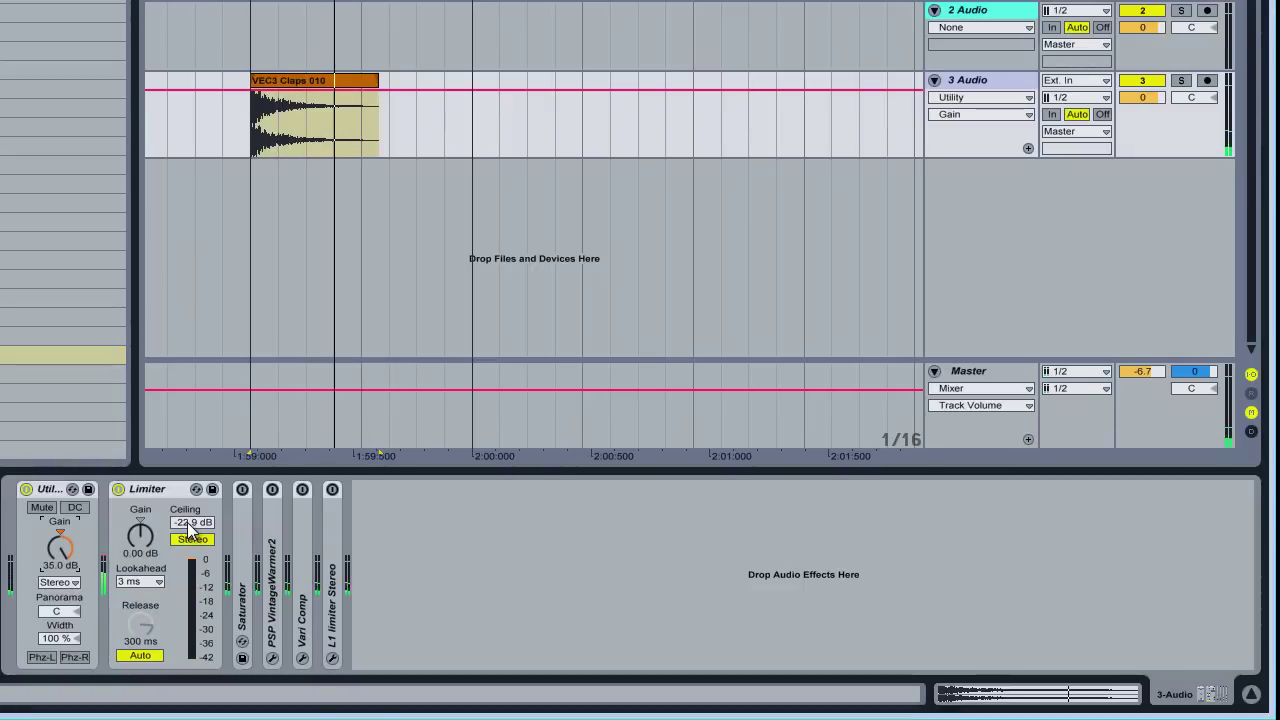
{"action": "left_click_drag", "start_coordinate": [192, 528], "coordinate": [192, 522]}
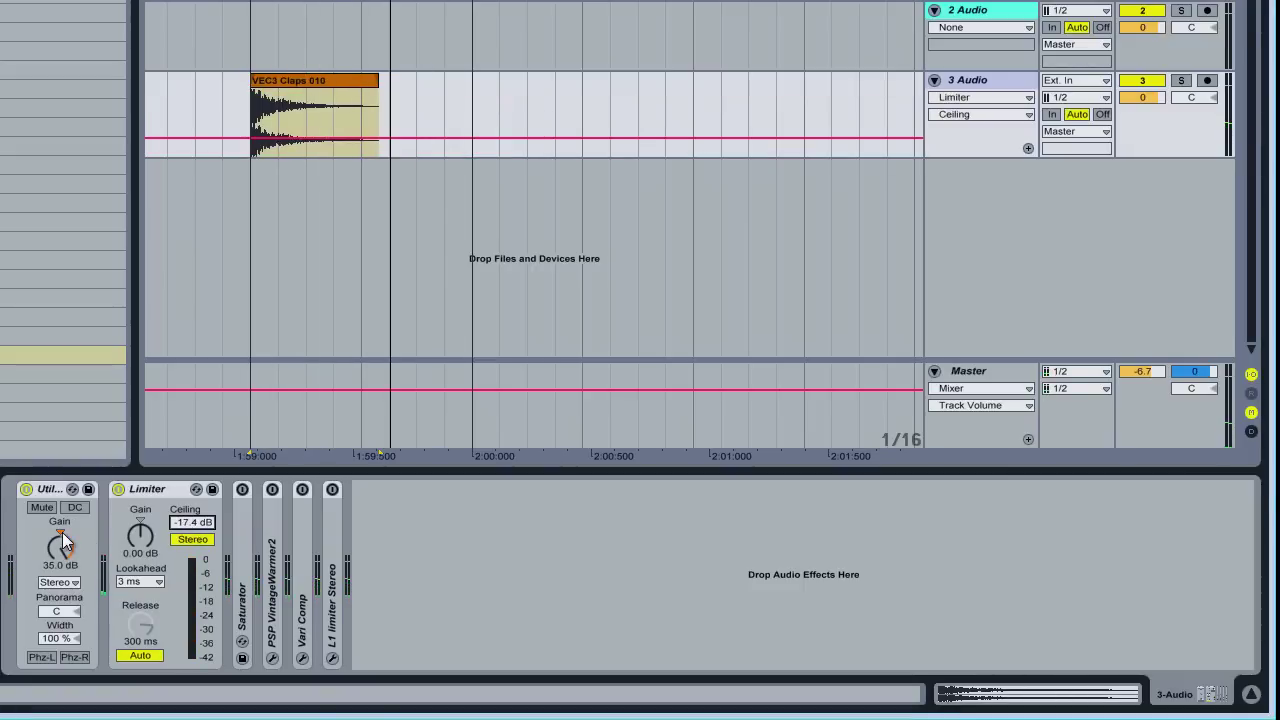
Reset the Limiter ceiling to its -0.30 dB default and the Utility gain to 0.00 dB.
{"action": "right_click", "coordinate": [182, 521]}
{"action": "left_click", "coordinate": [235, 573]}
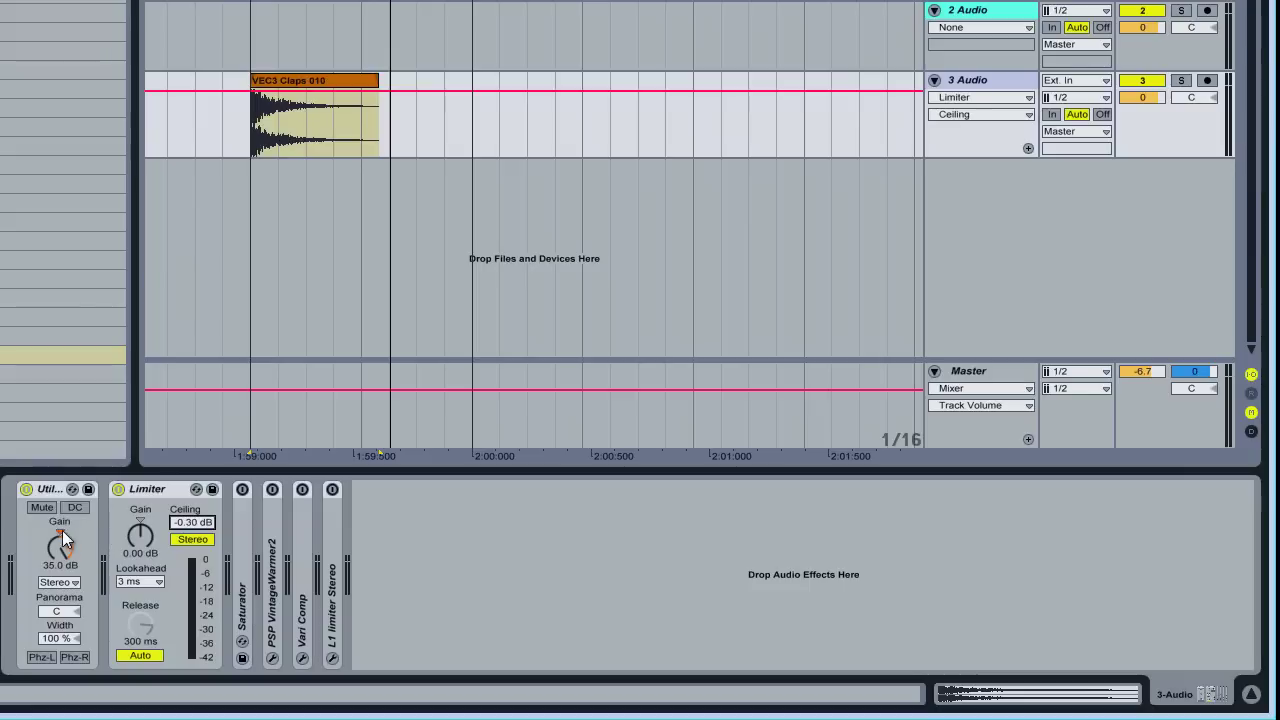
{"action": "left_click", "coordinate": [60, 543]}
{"action": "key", "text": "Delete"}
Switch the Limiter off, re-enable it, and switch it off again.
{"action": "left_click", "coordinate": [118, 489]}
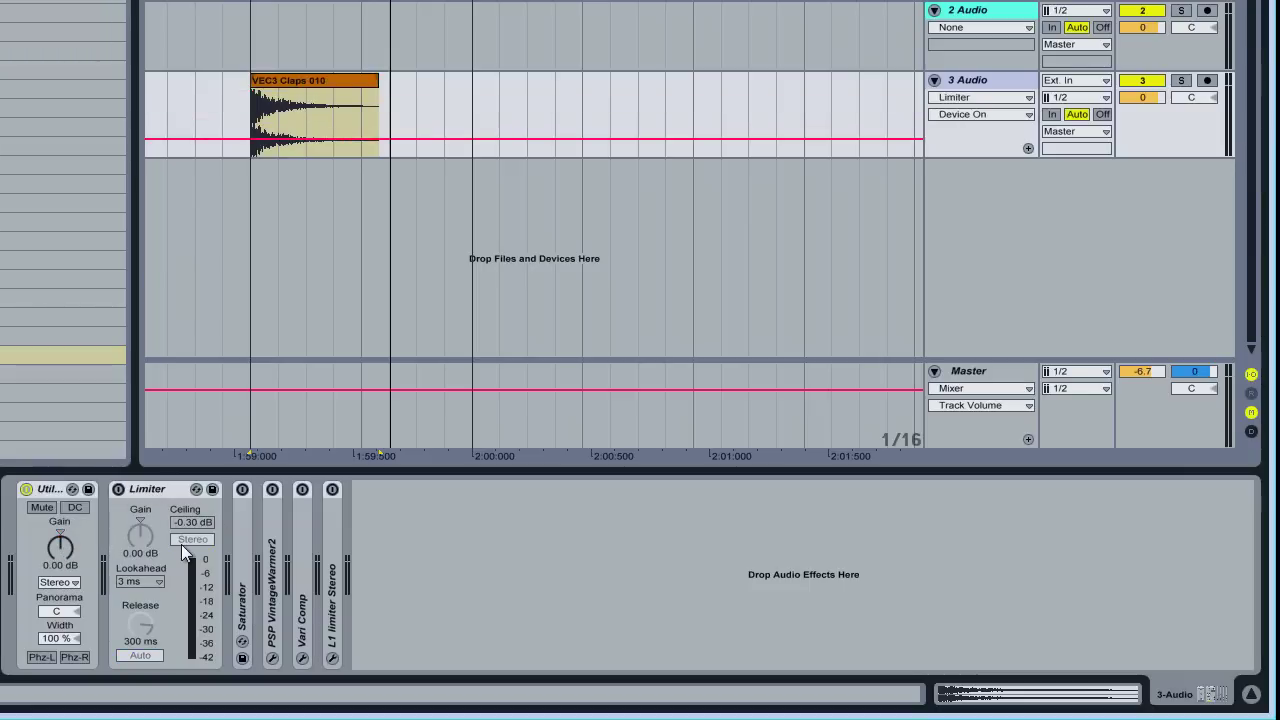
{"action": "left_click", "coordinate": [150, 491]}
{"action": "left_click", "coordinate": [150, 490]}
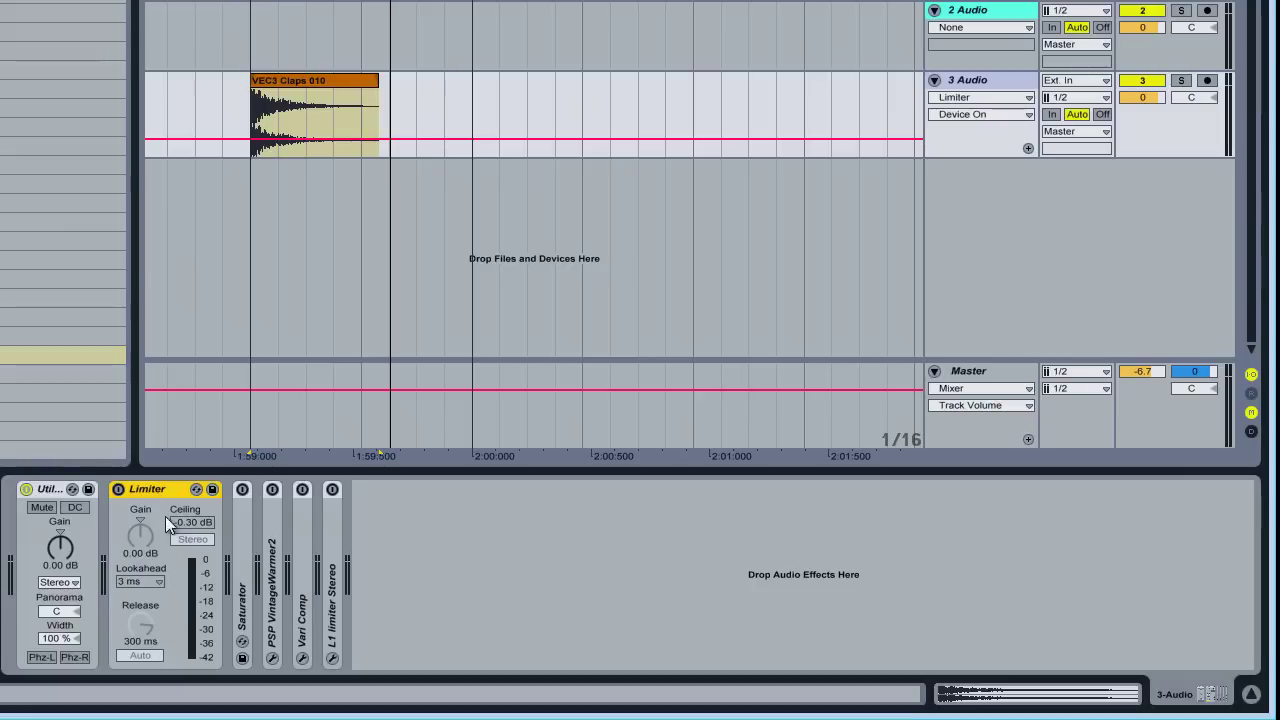
{"action": "left_click", "coordinate": [119, 490]}
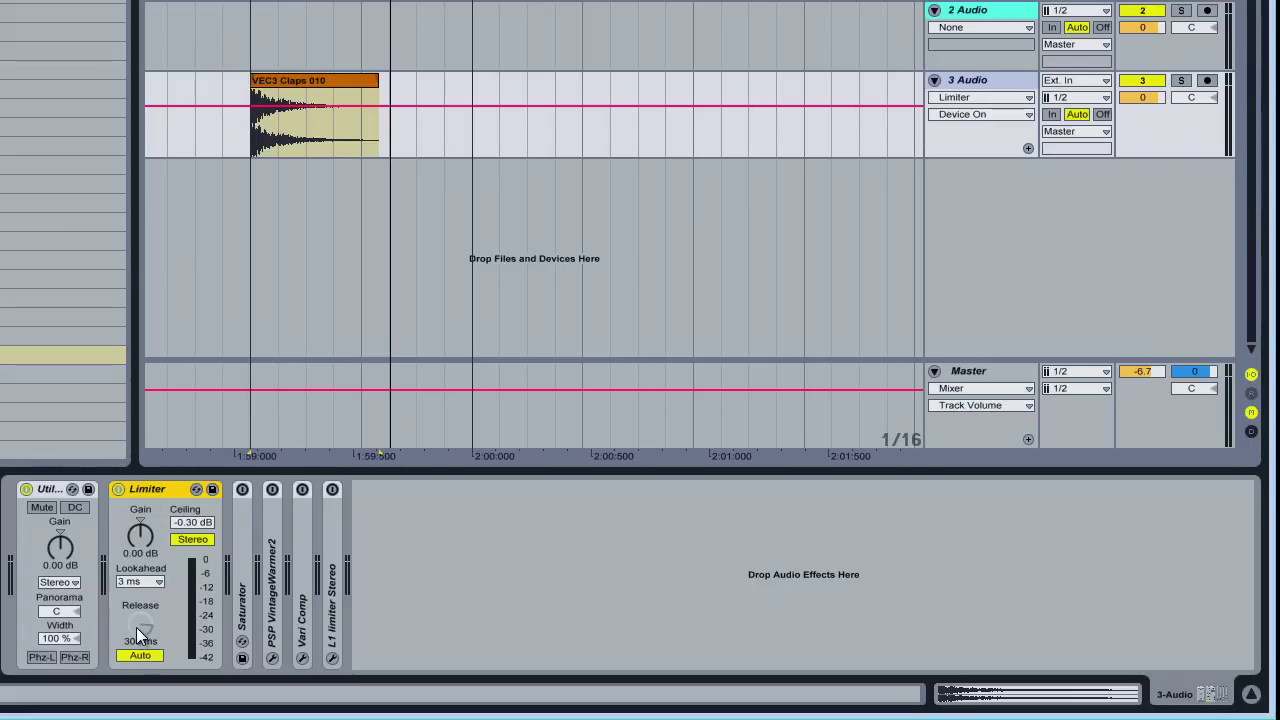
{"action": "left_click", "coordinate": [115, 488]}
Collapse the Limiter, expand the Saturator and switch the Saturator on.
{"action": "double_click", "coordinate": [153, 488]}
{"action": "double_click", "coordinate": [145, 526]}
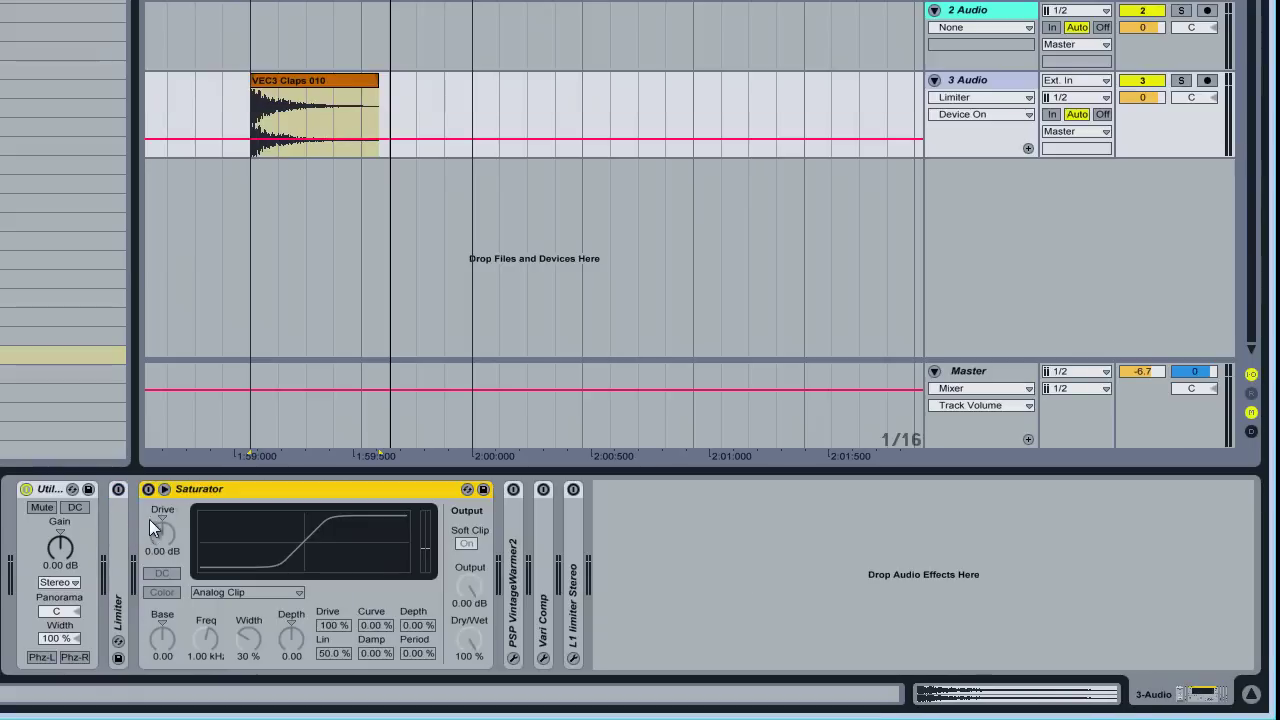
{"action": "left_click", "coordinate": [146, 490]}
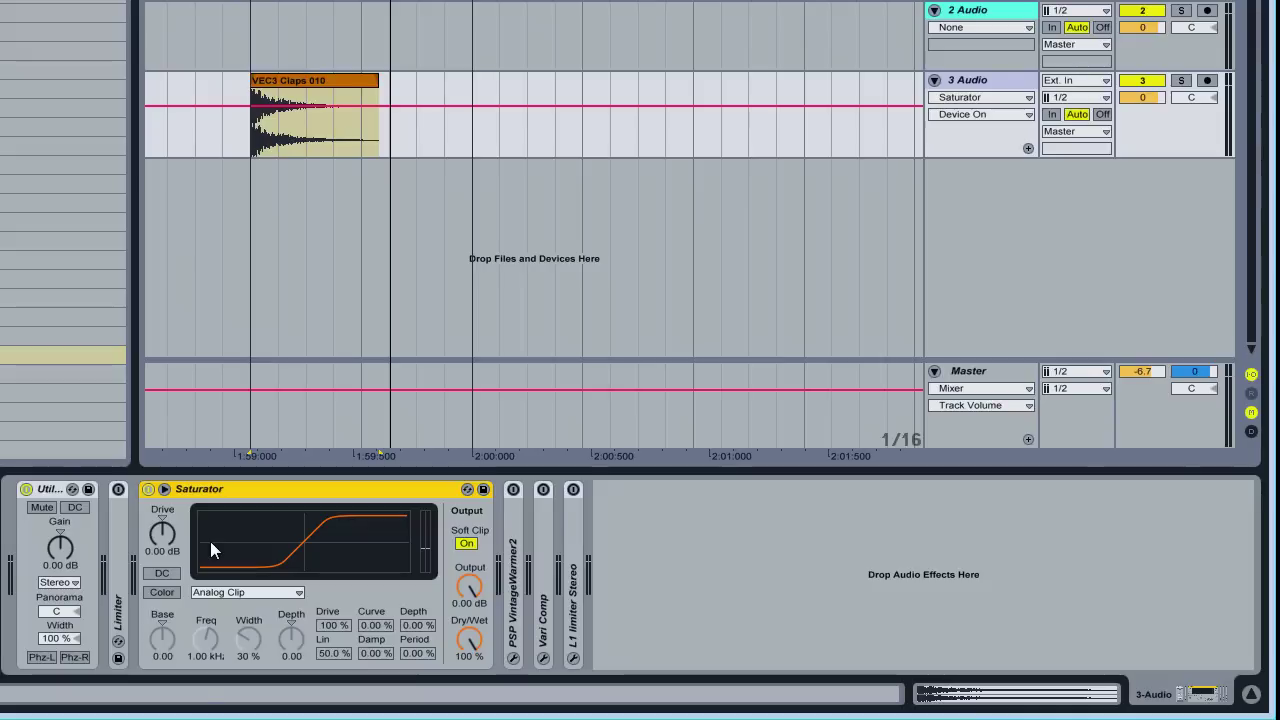
Enlarge the 3 Audio track and examine the opening waveform of the clap clip up close.
{"action": "key", "text": "plus"}
{"action": "key", "text": "plus"}
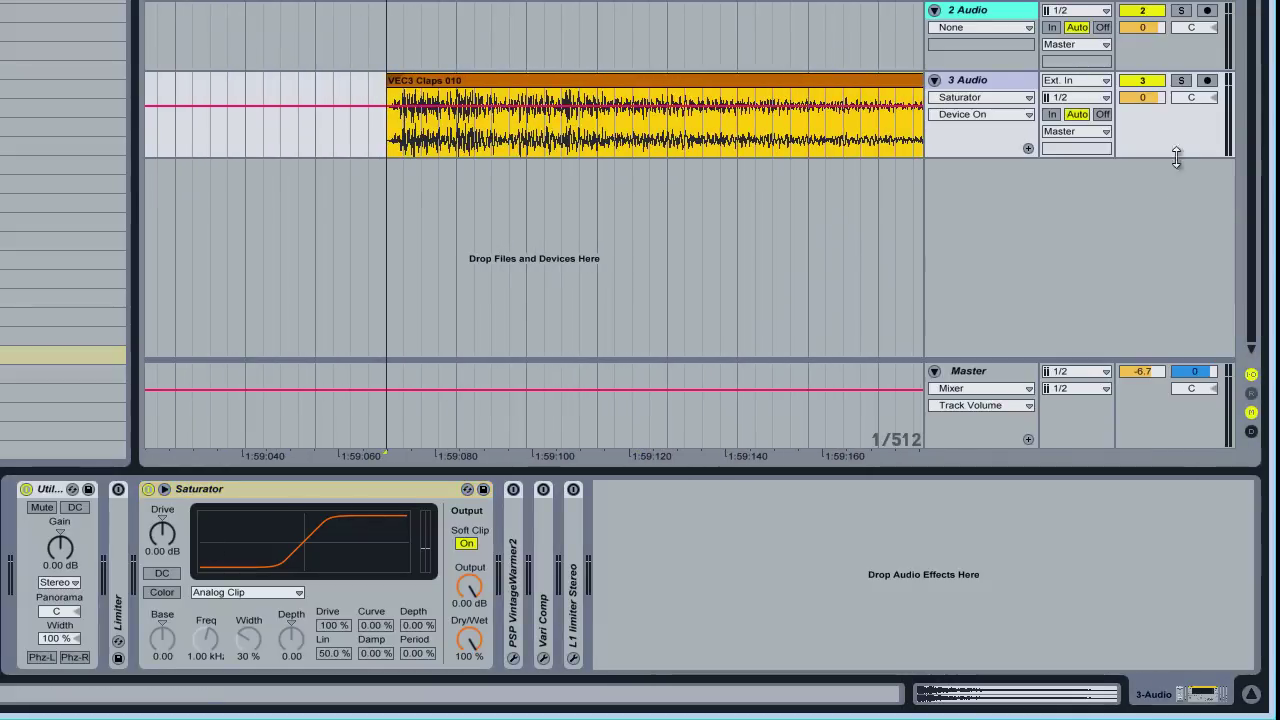
{"action": "left_click_drag", "start_coordinate": [1172, 157], "coordinate": [1172, 312]}
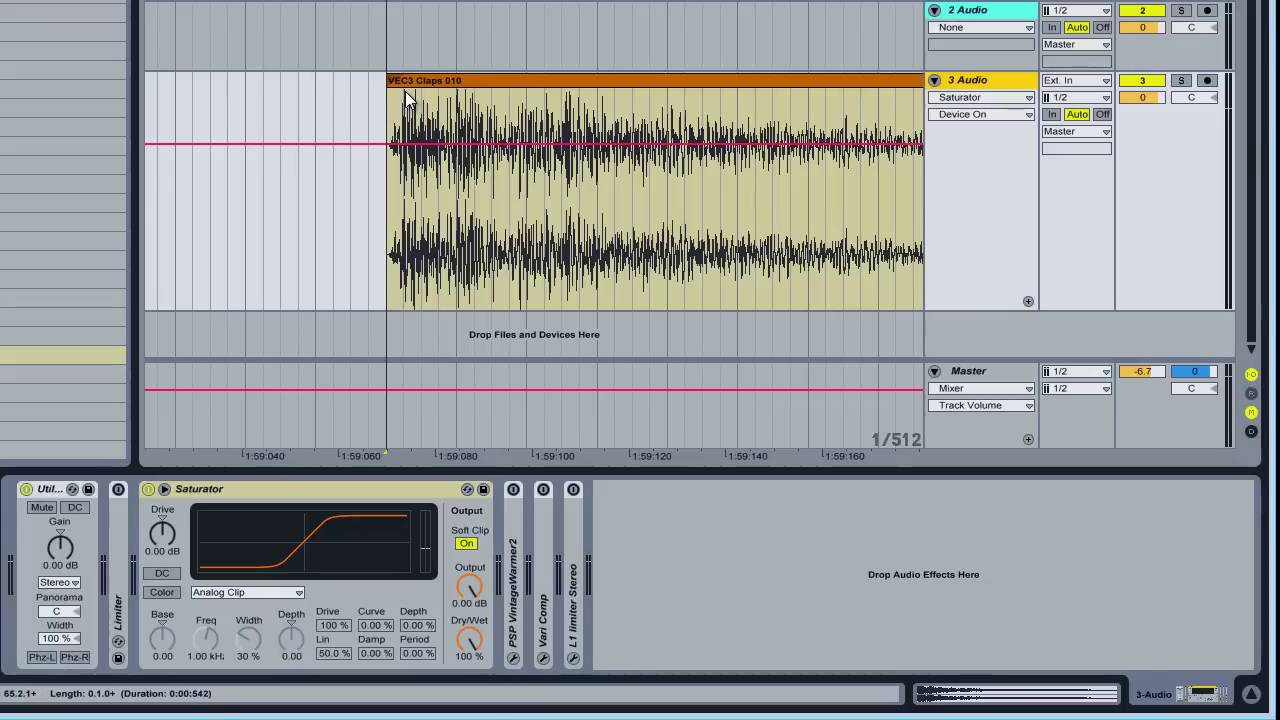
{"action": "key", "text": "plus"}
{"action": "key", "text": "plus"}
{"action": "key", "text": "plus"}
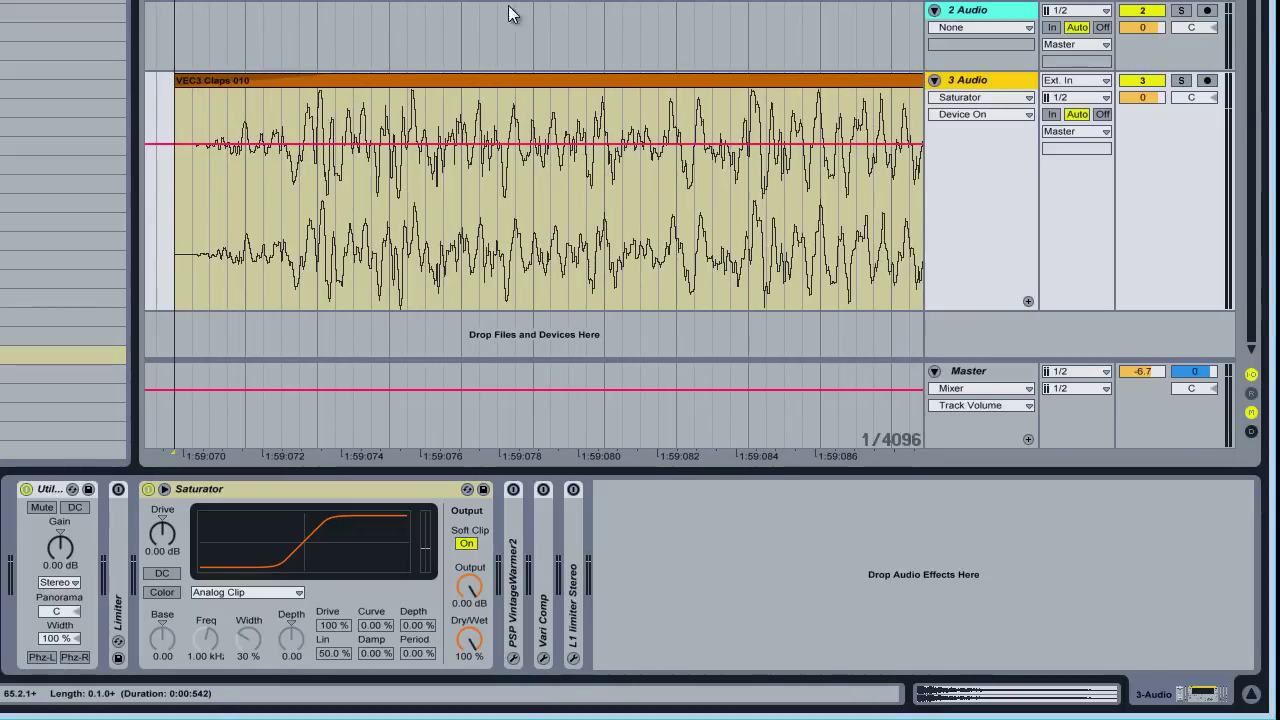
{"action": "key", "text": "plus"}
Open the clap clip's sample settings, raise the clip gain to 7.63 dB and reset it to 0.00 dB.
{"action": "left_click", "coordinate": [380, 80]}
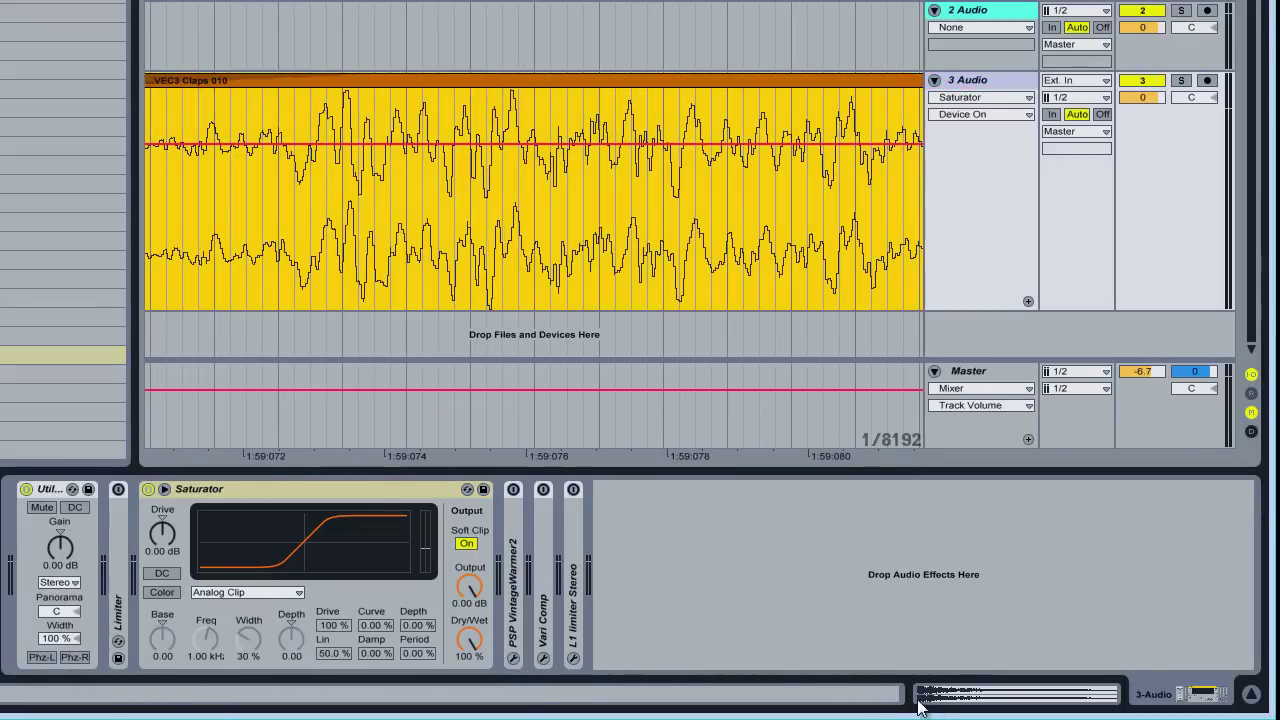
{"action": "double_click", "coordinate": [380, 80]}
{"action": "scroll", "coordinate": [146, 615], "scroll_direction": "up", "scroll_amount": 6}
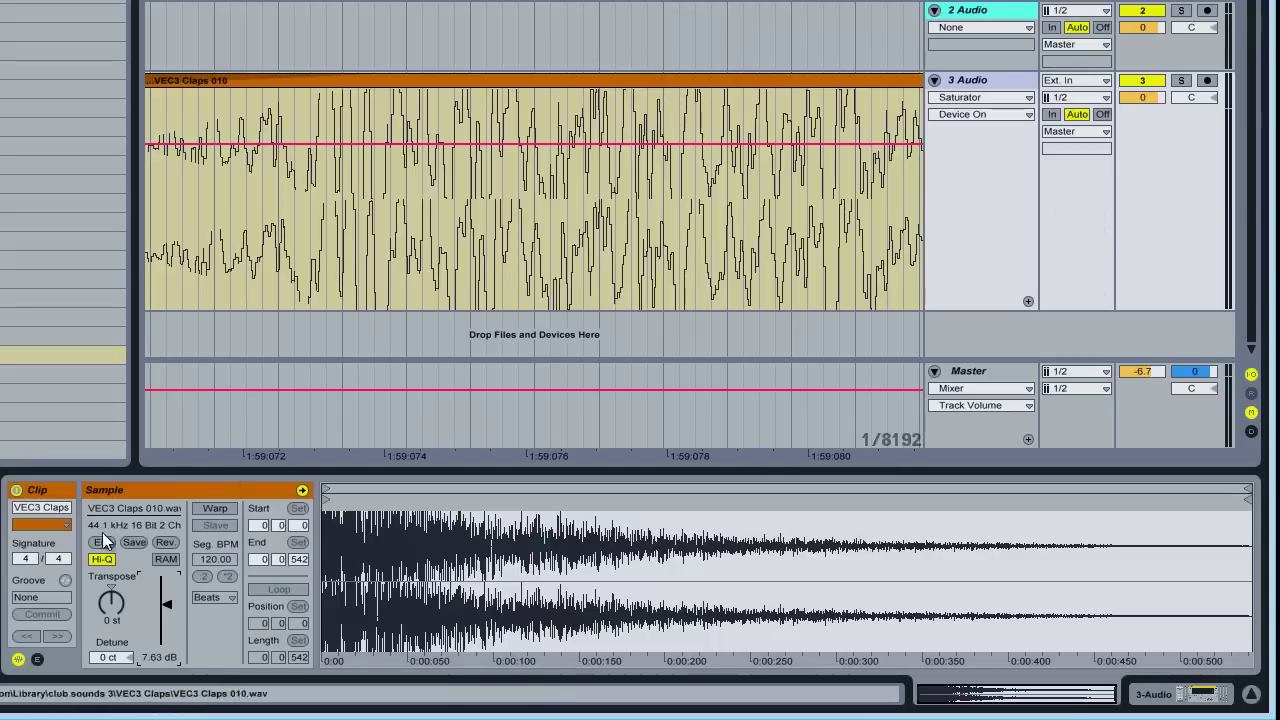
{"action": "right_click", "coordinate": [167, 610]}
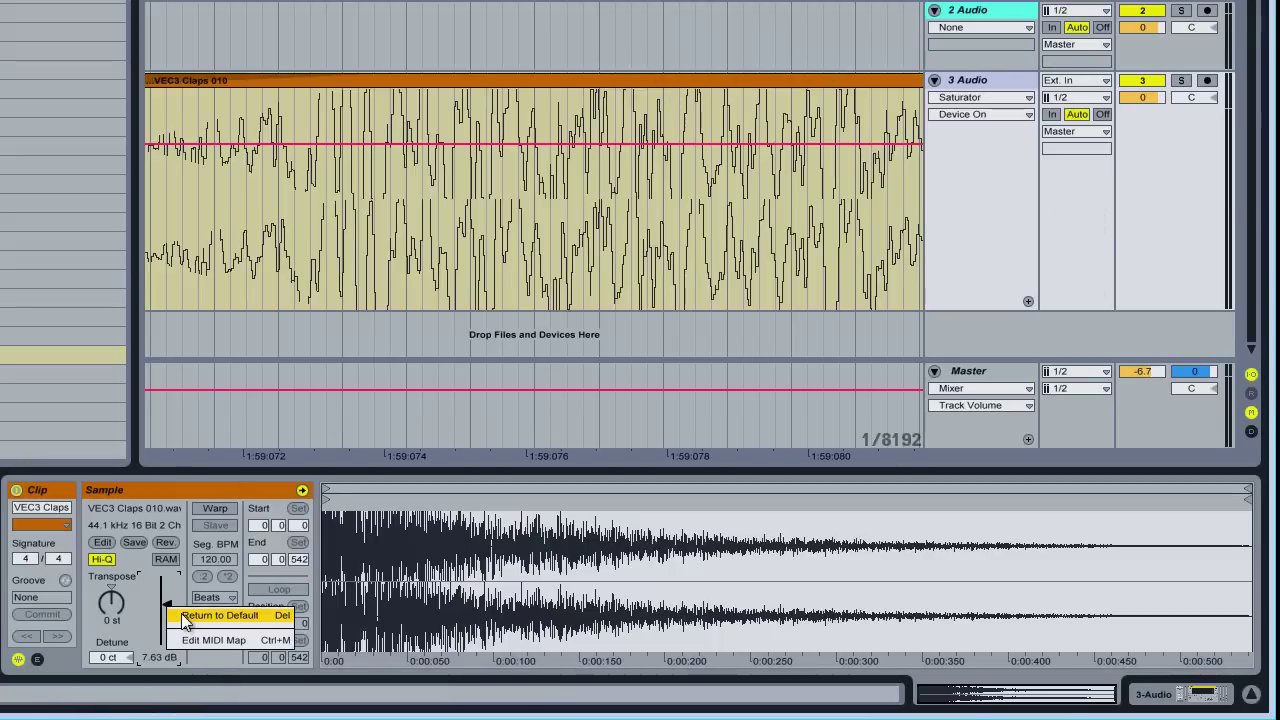
{"action": "left_click", "coordinate": [219, 615]}
Raise the clap clip's gain to 10.4 dB to compare the waveform peaks, and reset it to 0.00 dB.
{"action": "left_click", "coordinate": [414, 114]}
{"action": "key", "text": "minus"}
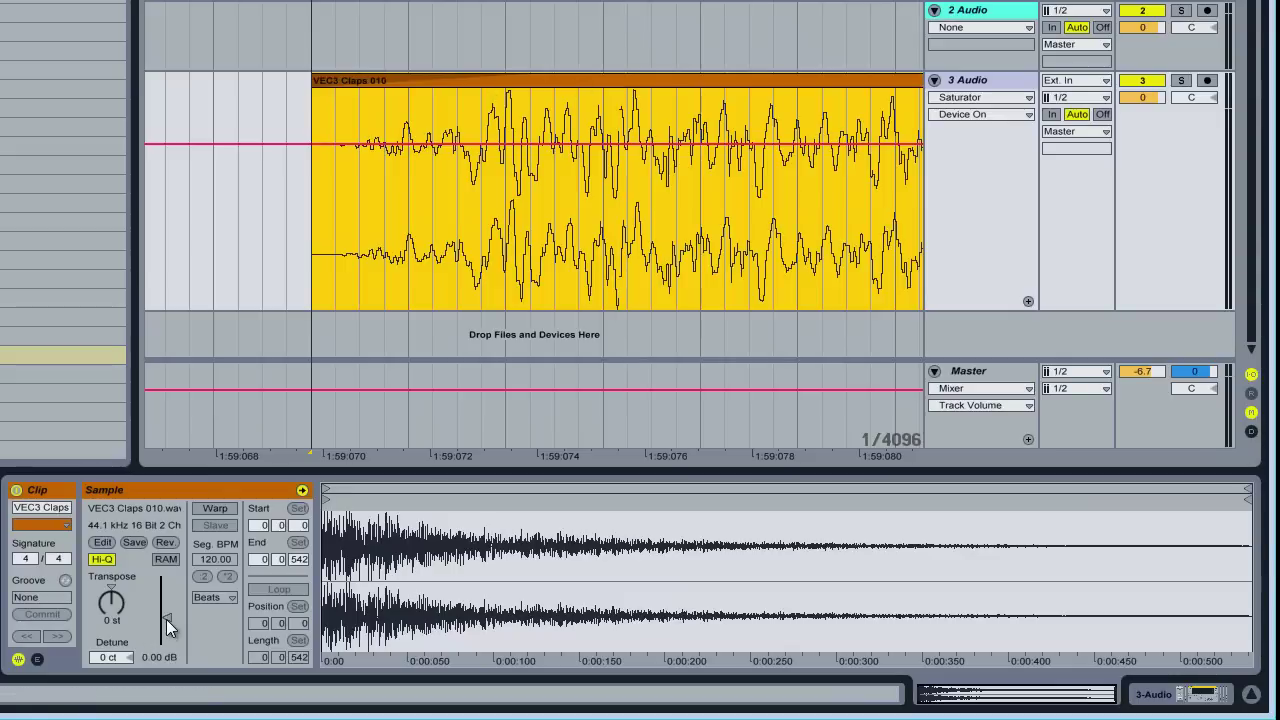
{"action": "left_click_drag", "start_coordinate": [166, 619], "coordinate": [146, 620]}
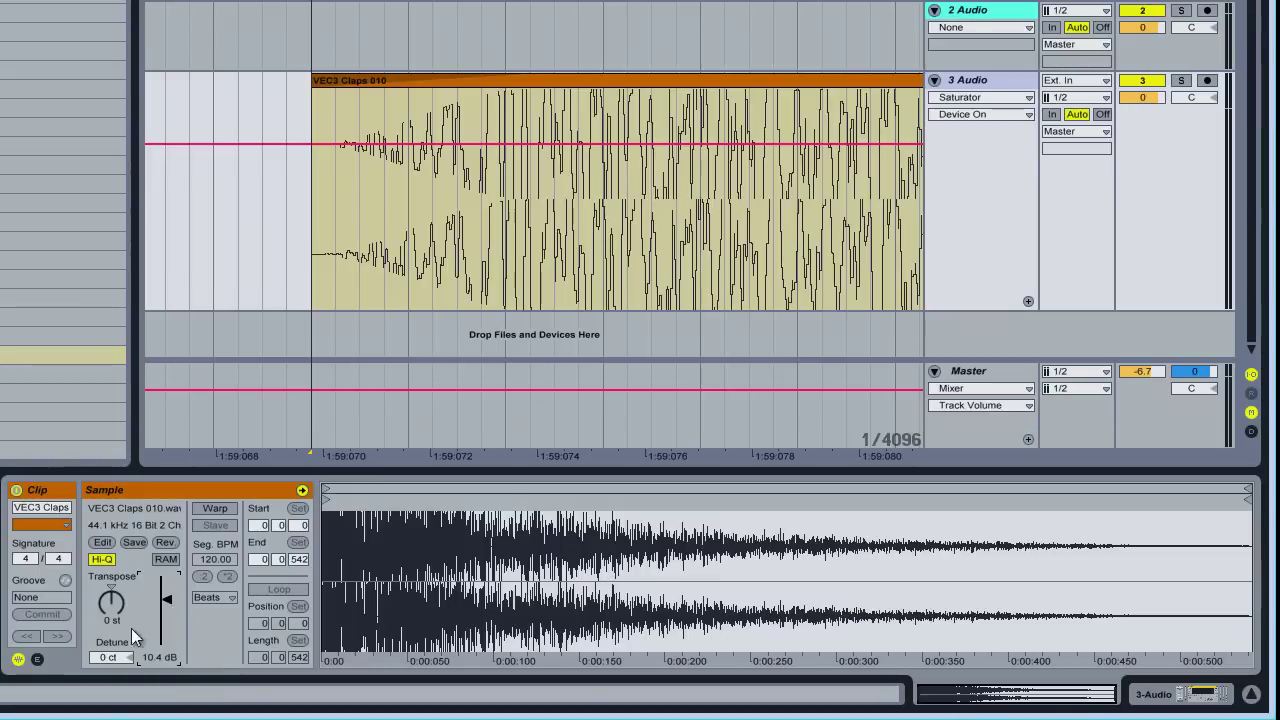
{"action": "right_click", "coordinate": [171, 599]}
{"action": "left_click", "coordinate": [234, 607]}
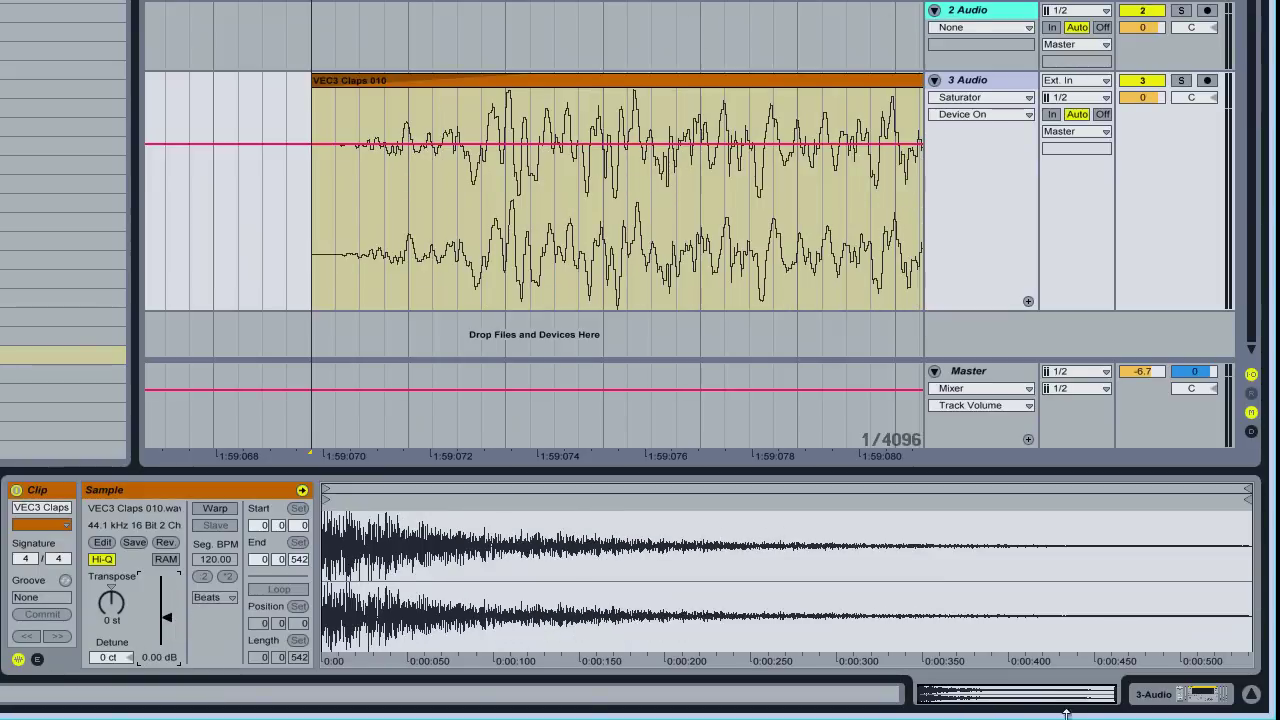
Return to the 3 Audio device chain and lower the track volume to -5.9 dB.
{"action": "left_click", "coordinate": [1176, 699]}
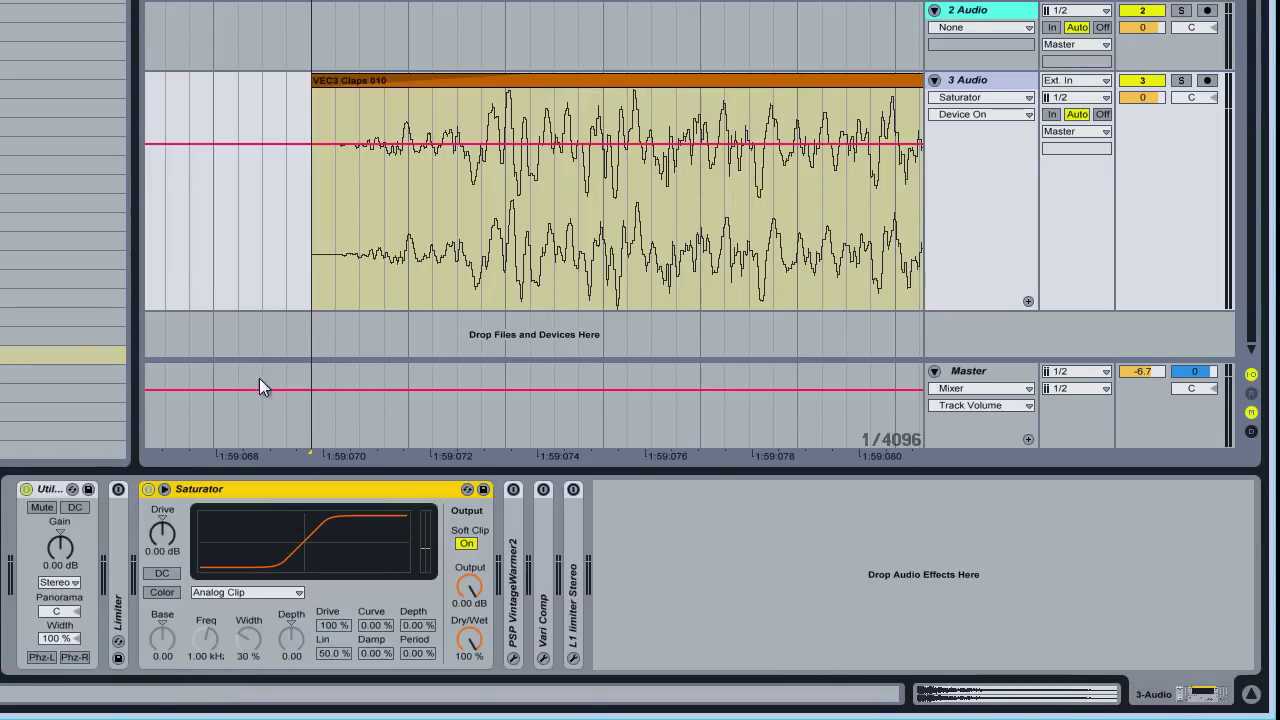
{"action": "left_click", "coordinate": [166, 545]}
{"action": "left_click_drag", "start_coordinate": [1150, 97], "coordinate": [1158, 99]}
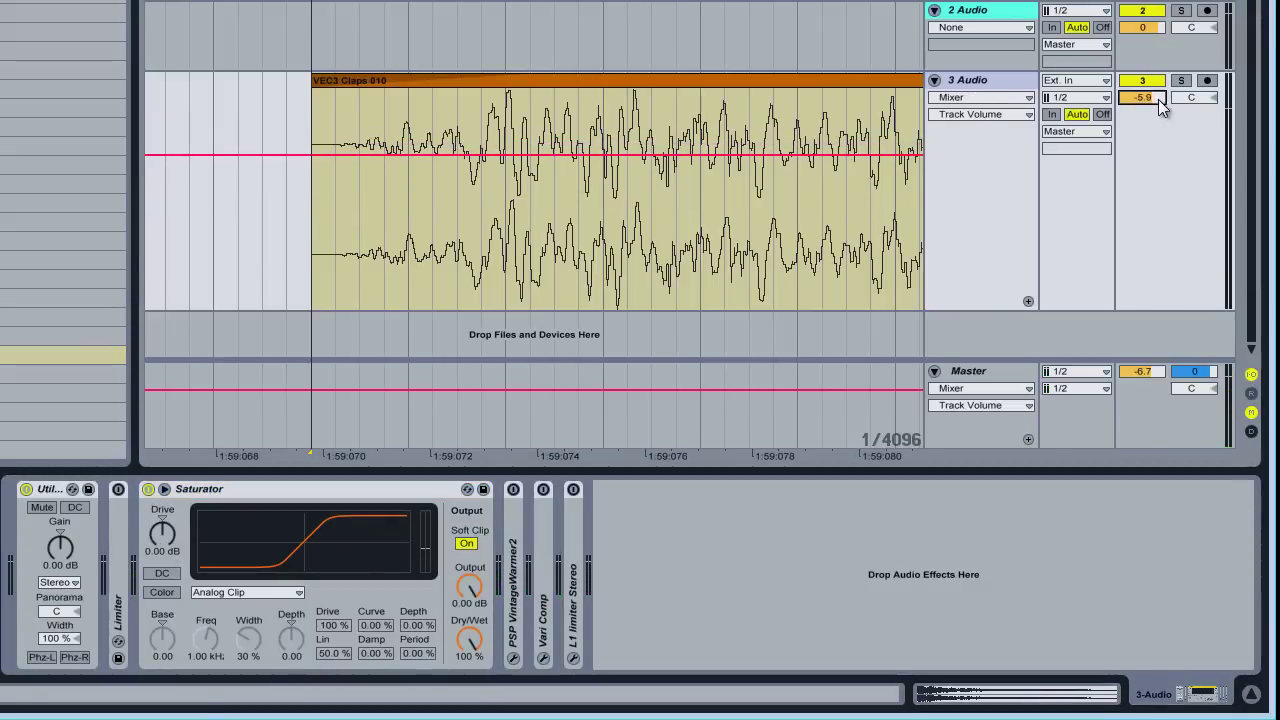
Play the clap with the Saturator drive raised to about 5 dB, reset the drive to 0.00 dB and switch the Saturator off.
{"action": "left_click_drag", "start_coordinate": [172, 538], "coordinate": [170, 560]}
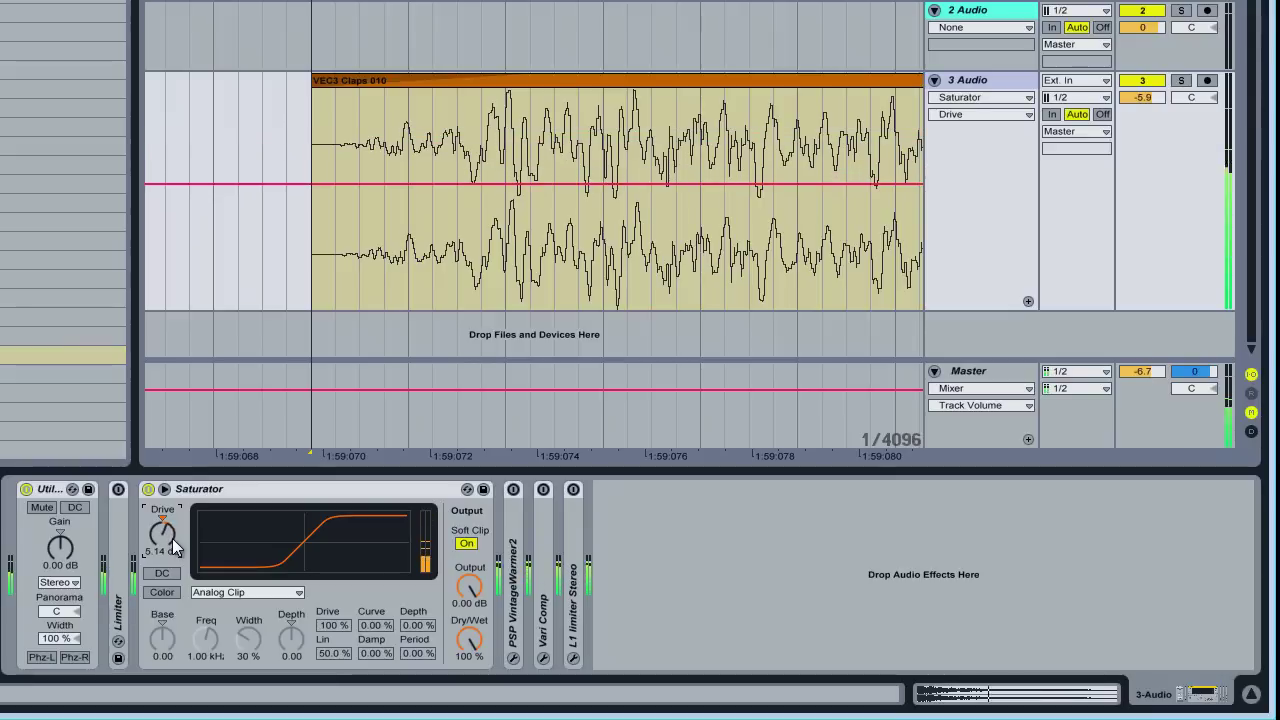
{"action": "key", "text": "Delete"}
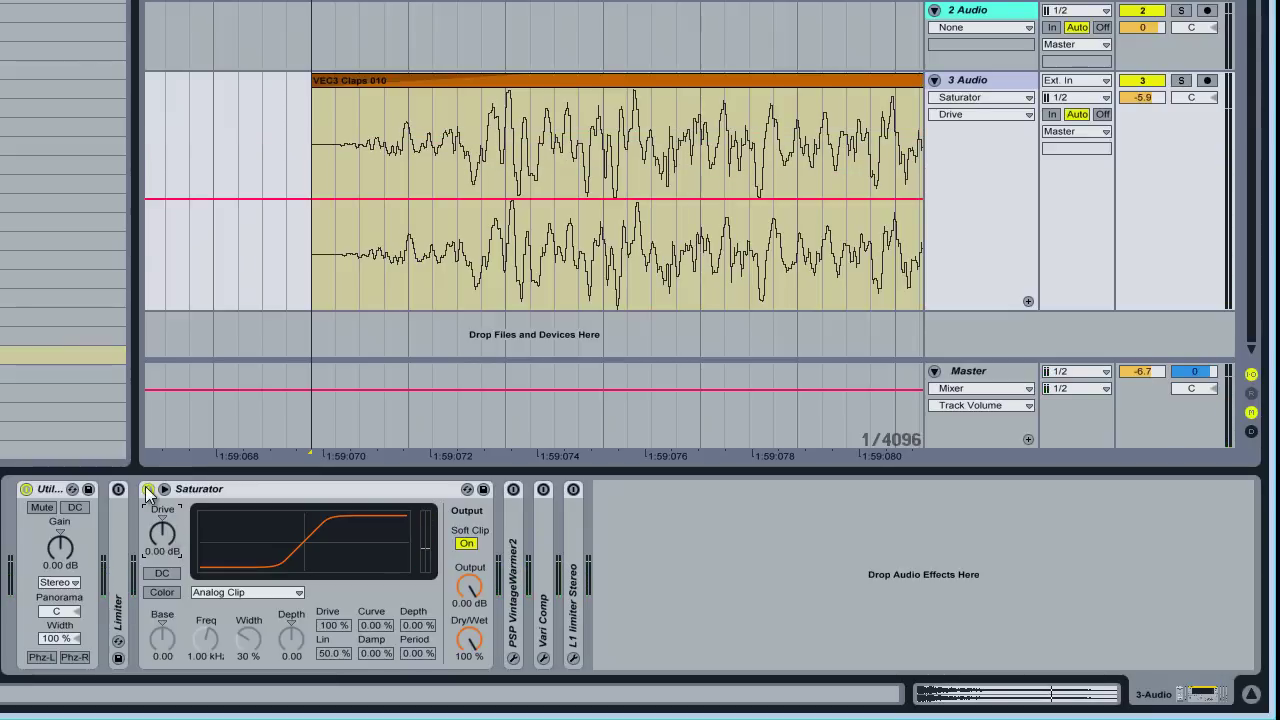
{"action": "left_click", "coordinate": [147, 489]}
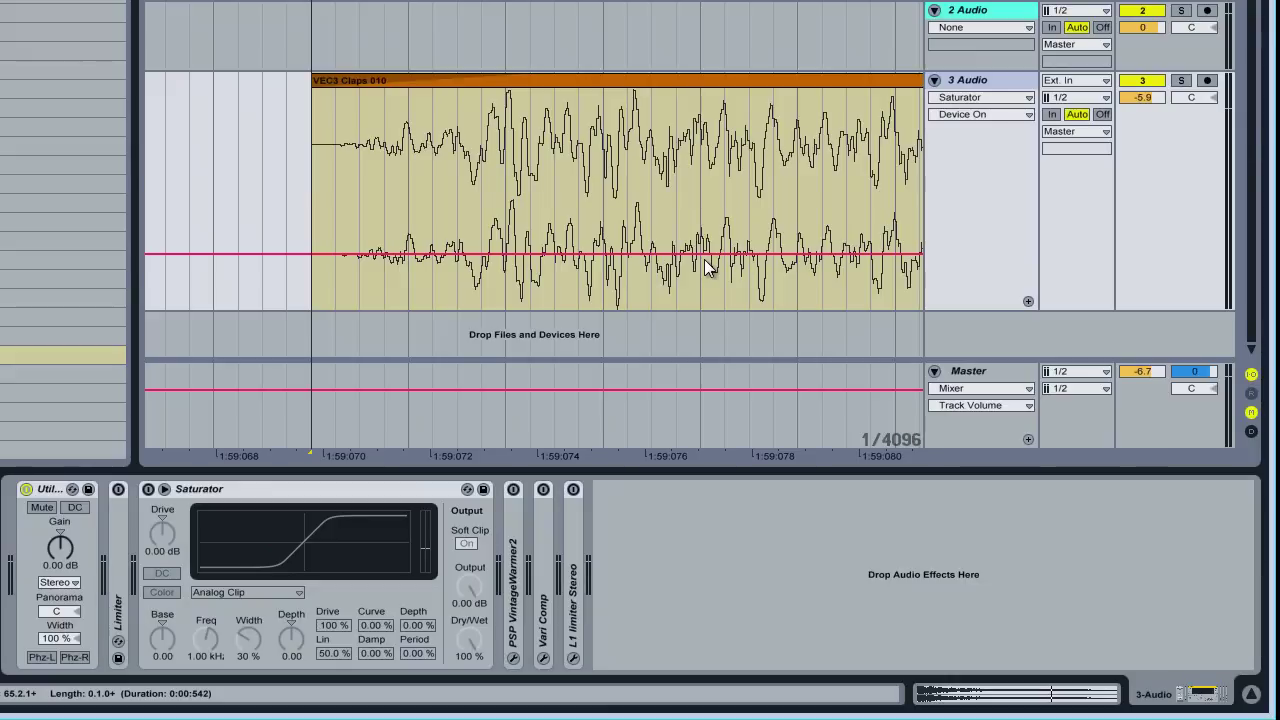
Fold the Saturator, unfold the PSP VintageWarmer2, switch it on and open its plug-in window over the arrangement.
{"action": "double_click", "coordinate": [207, 491]}
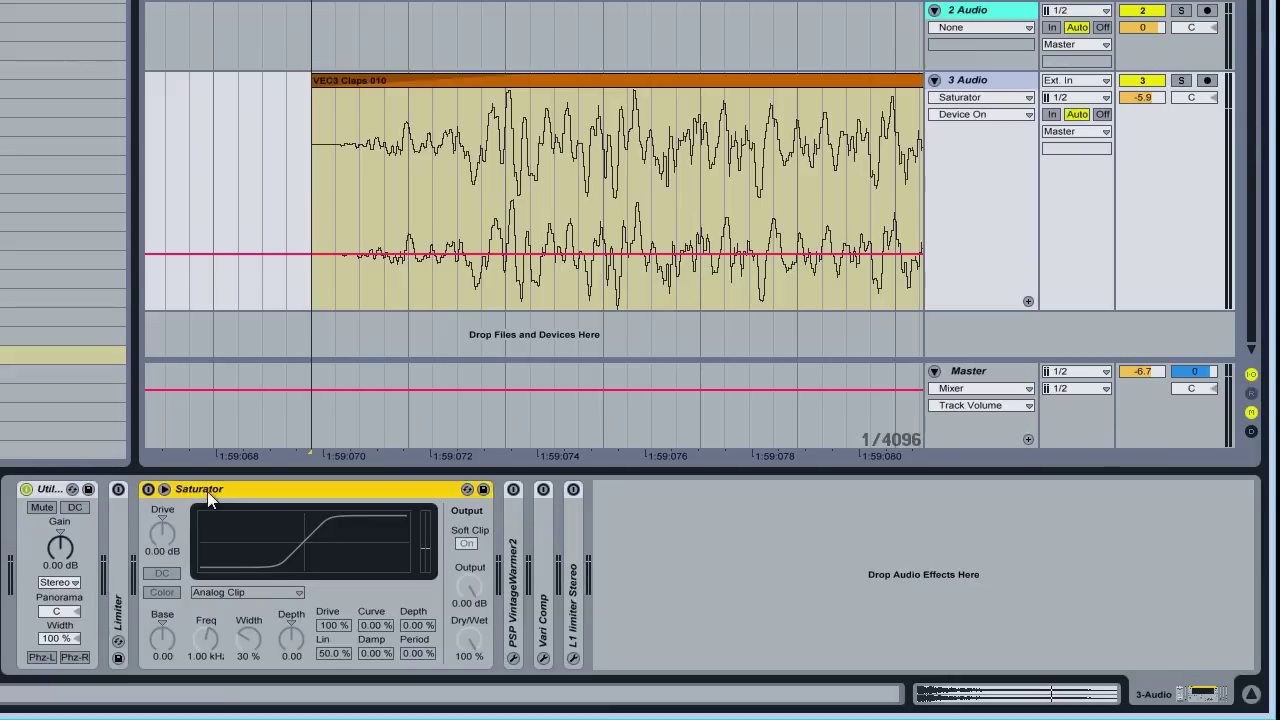
{"action": "double_click", "coordinate": [175, 527]}
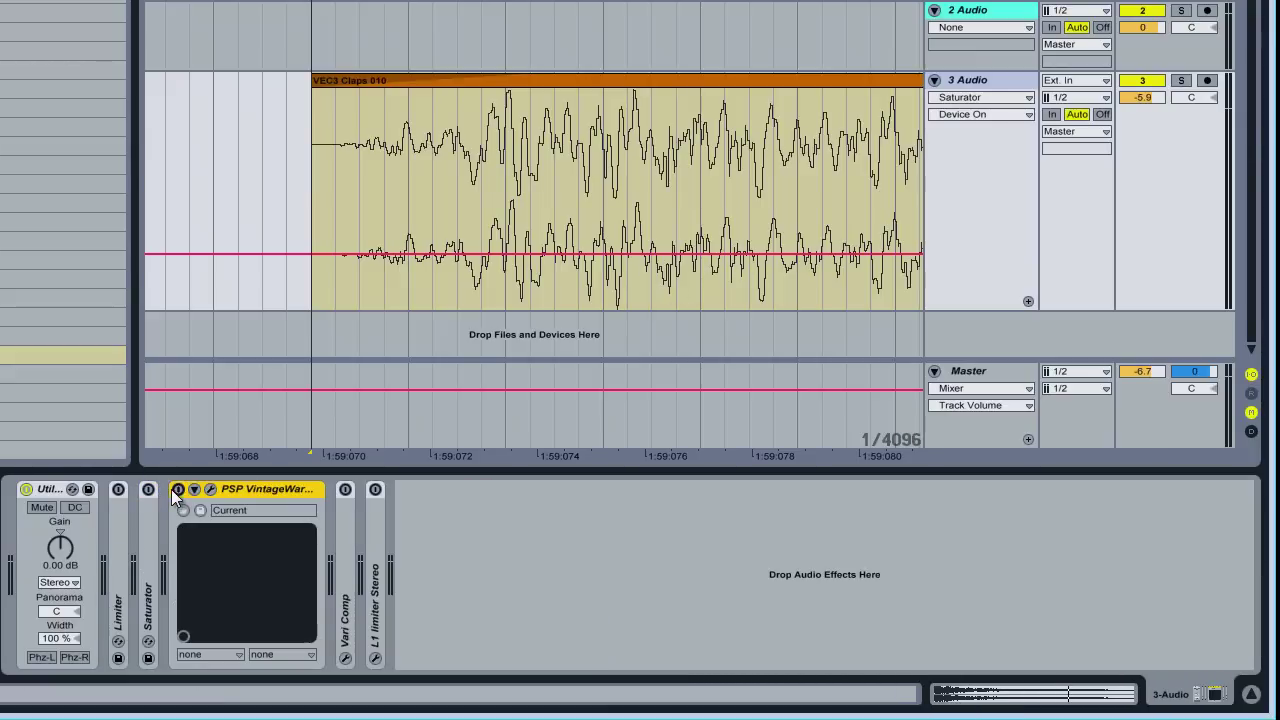
{"action": "left_click", "coordinate": [209, 490]}
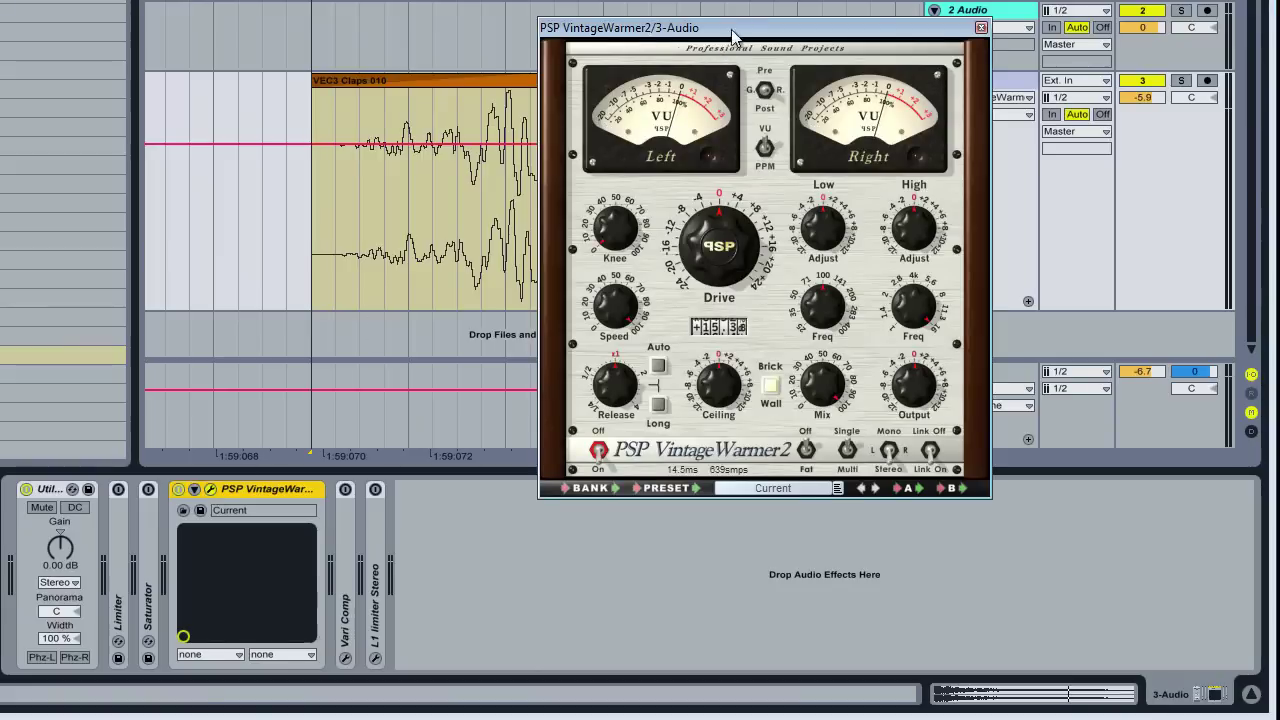
{"action": "left_click_drag", "start_coordinate": [732, 32], "coordinate": [561, 62]}
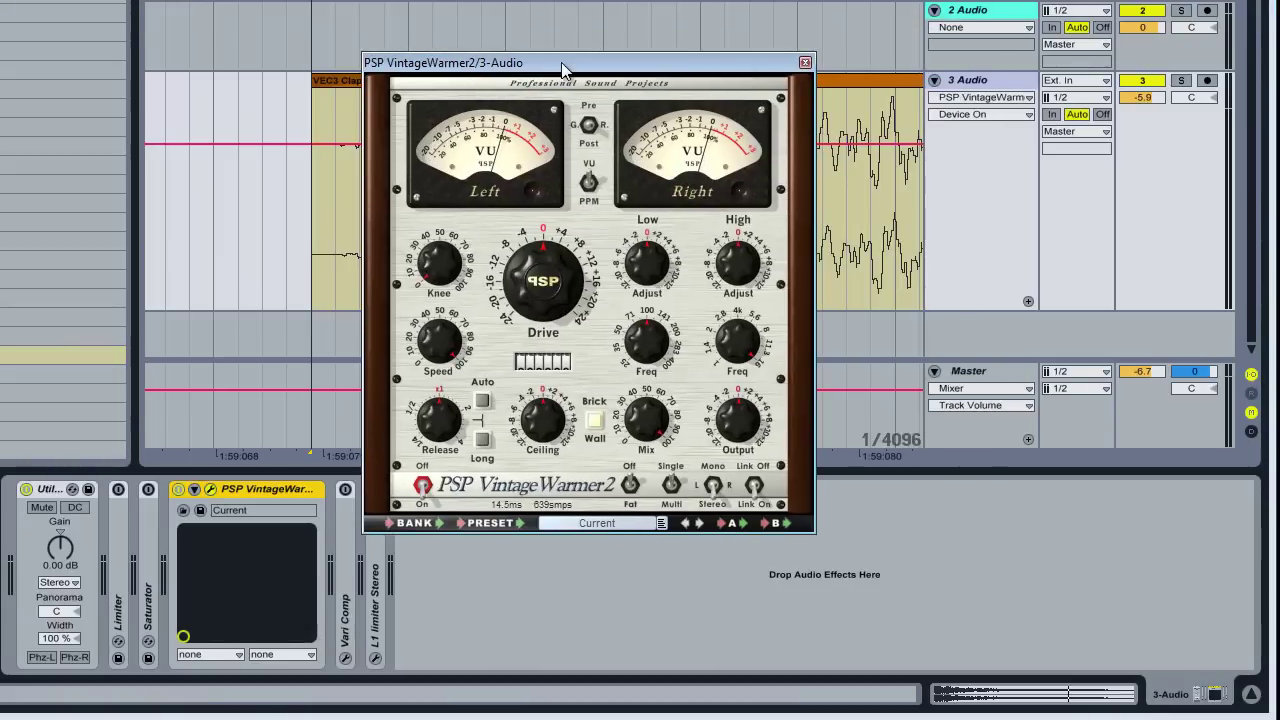
Set the VintageWarmer2 to Fat and Multi mode, select the clap clip and play it.
{"action": "left_click", "coordinate": [631, 487]}
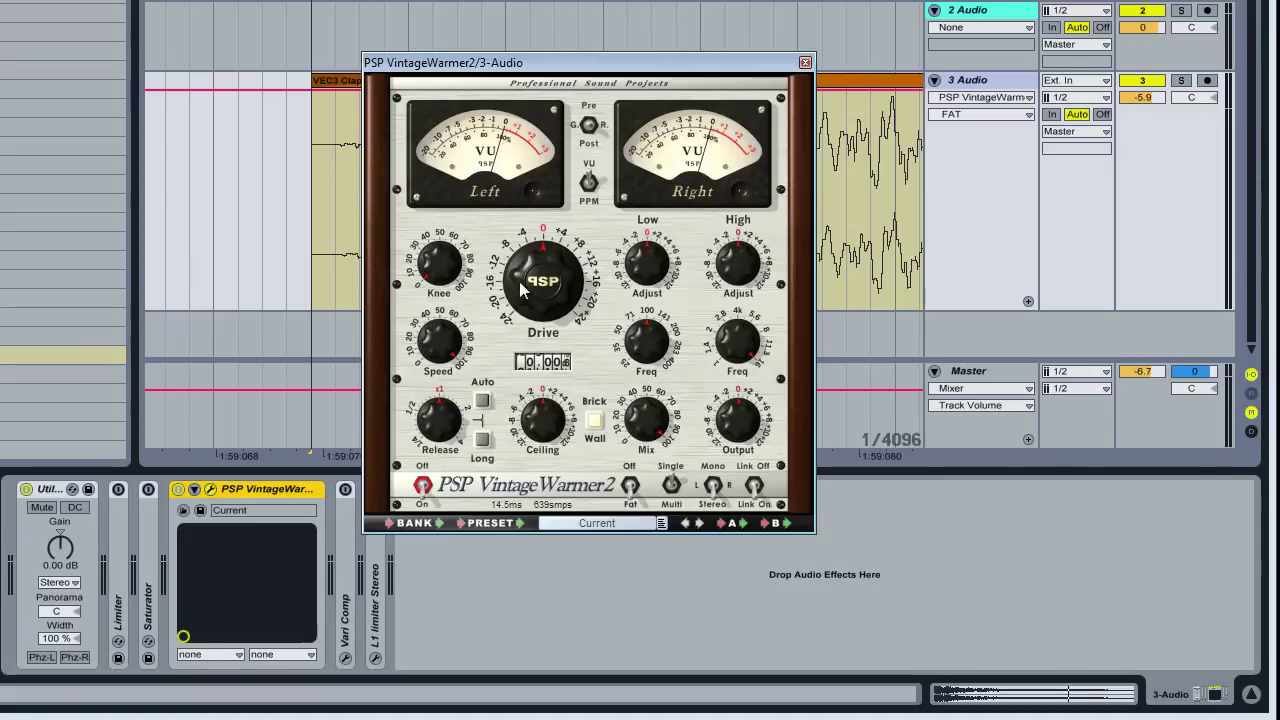
{"action": "left_click", "coordinate": [667, 493]}
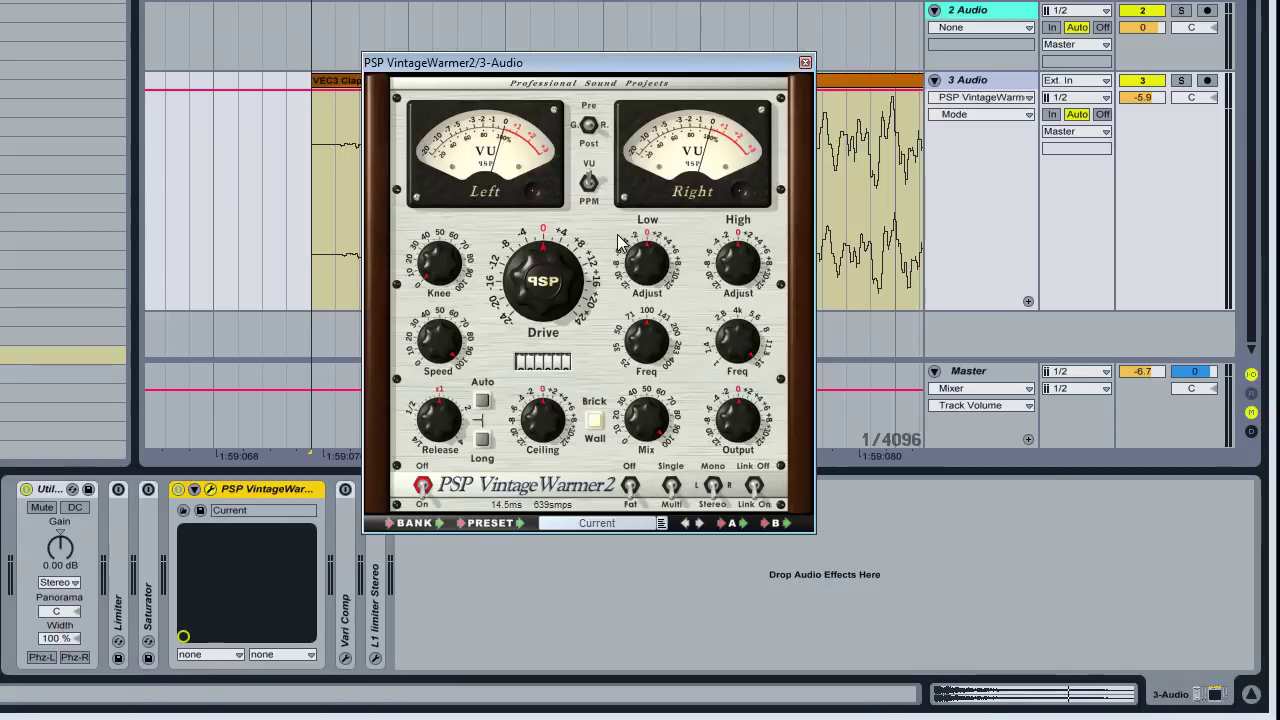
{"action": "mouse_move", "coordinate": [653, 61]}
{"action": "left_mouse_down"}
{"action": "mouse_move", "coordinate": [666, 80]}
{"action": "mouse_move", "coordinate": [669, 63]}
{"action": "mouse_move", "coordinate": [640, 50]}
{"action": "left_mouse_up"}
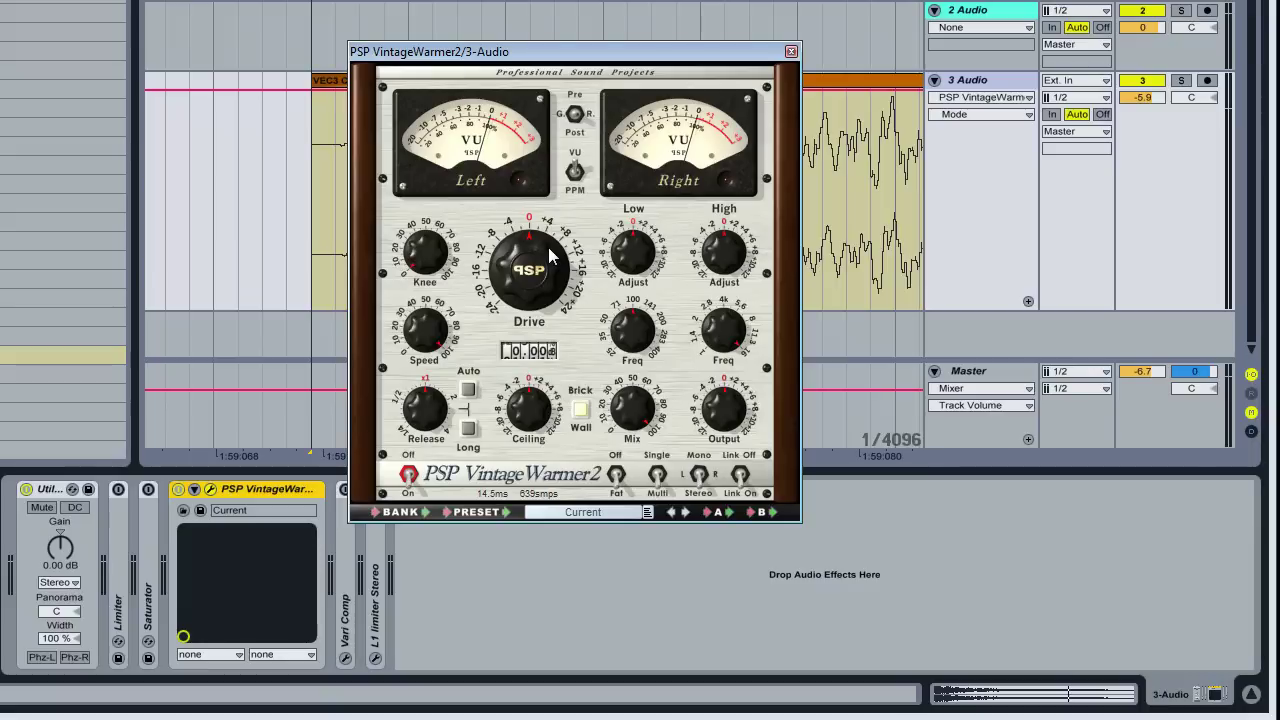
{"action": "left_click", "coordinate": [807, 76]}
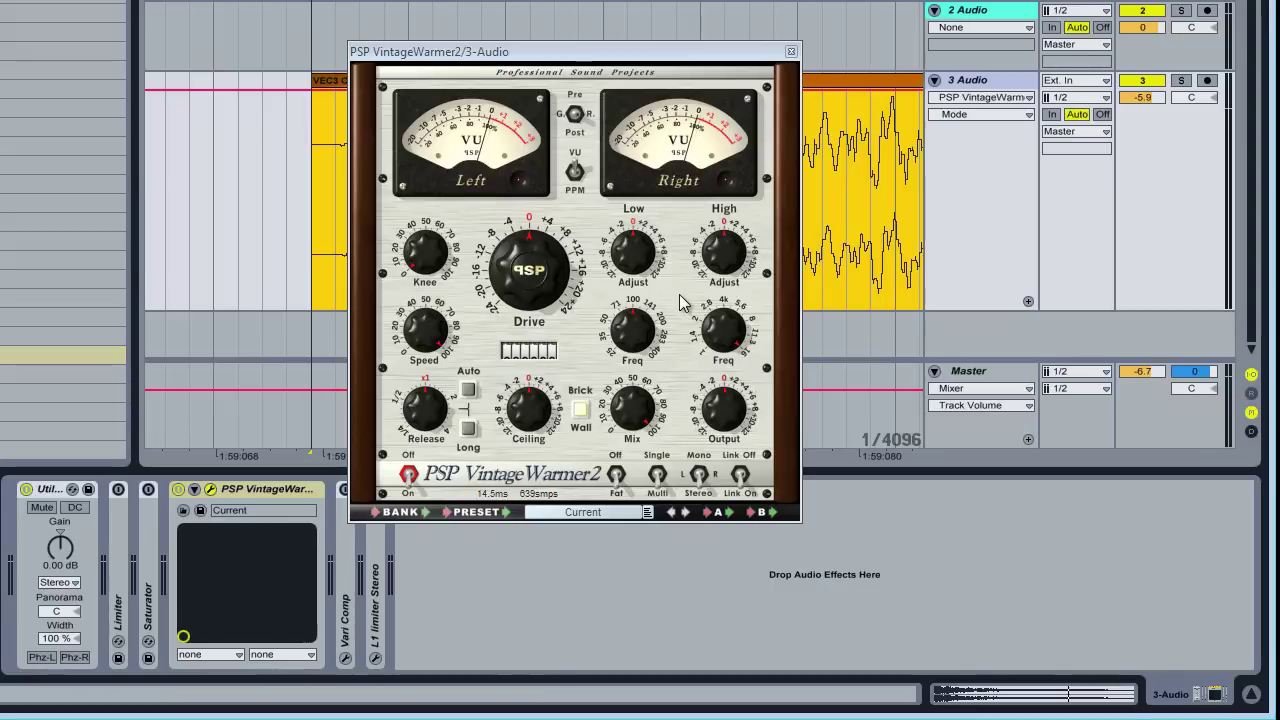
{"action": "mouse_move", "coordinate": [537, 276]}
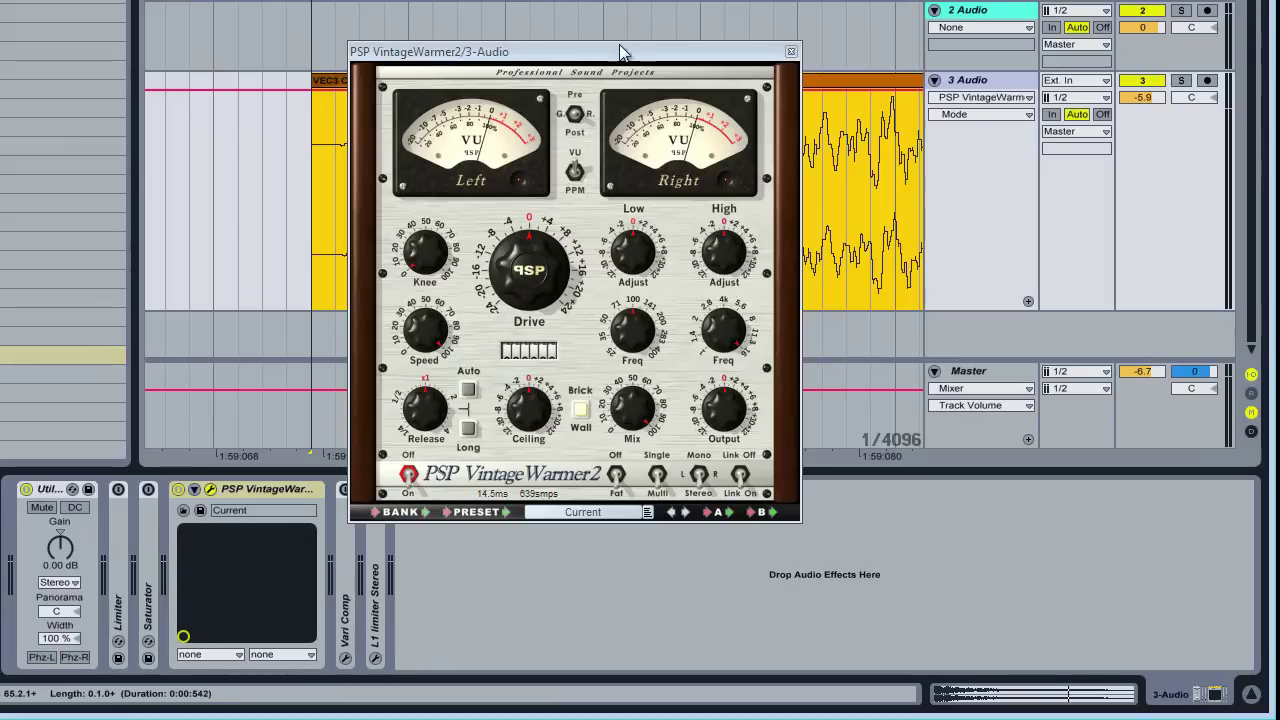
{"action": "left_click_drag", "start_coordinate": [619, 44], "coordinate": [588, 61]}
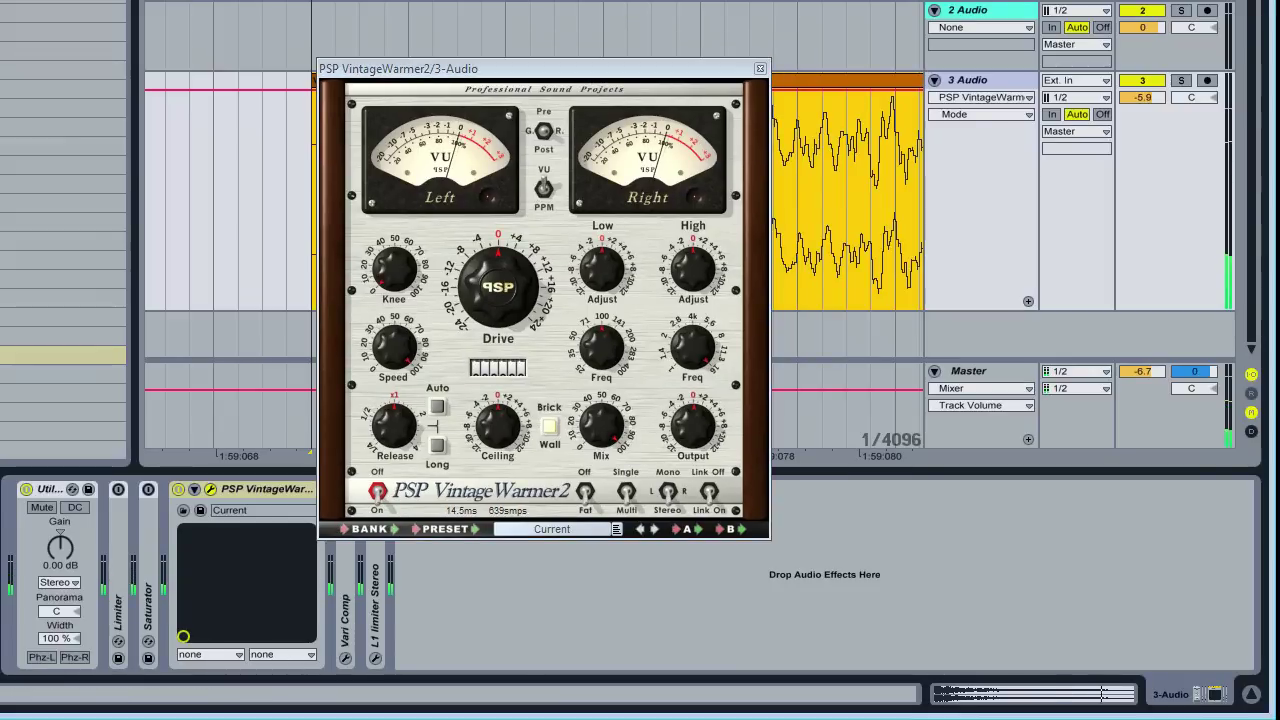
Return the 3 Audio track volume to its default of 0 dB.
{"action": "right_click", "coordinate": [1142, 97]}
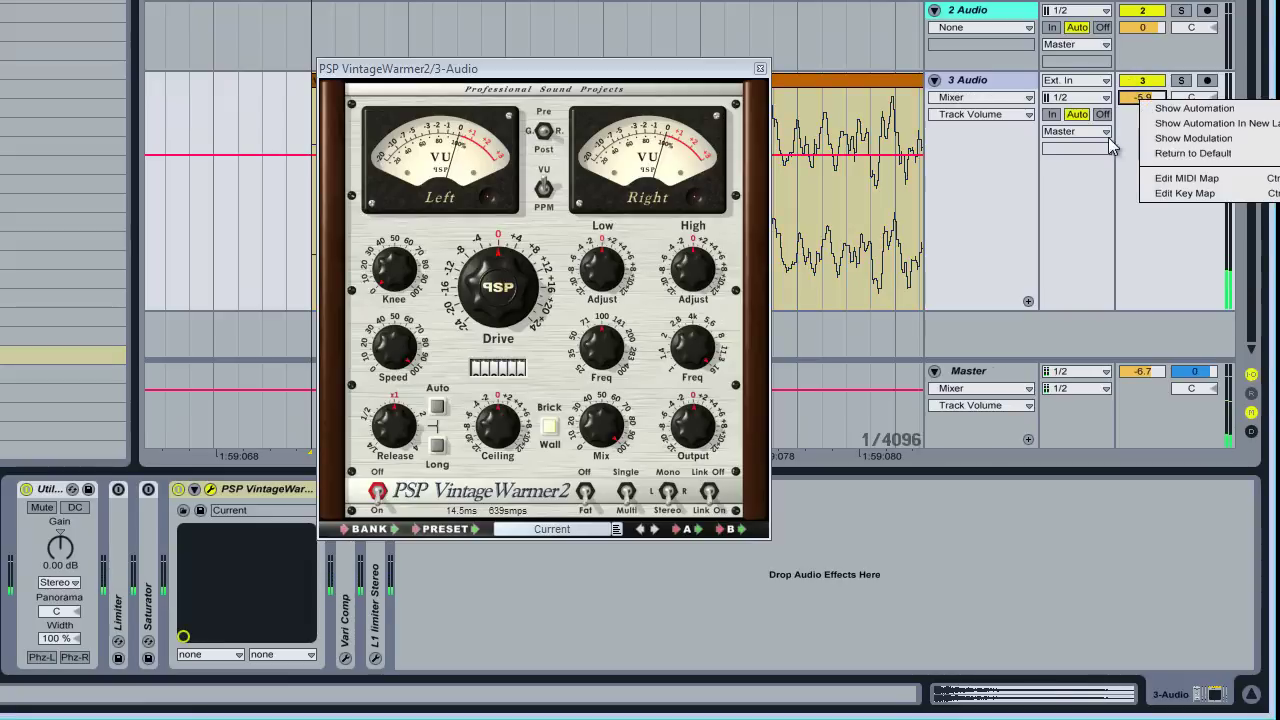
{"action": "left_click", "coordinate": [1155, 154]}
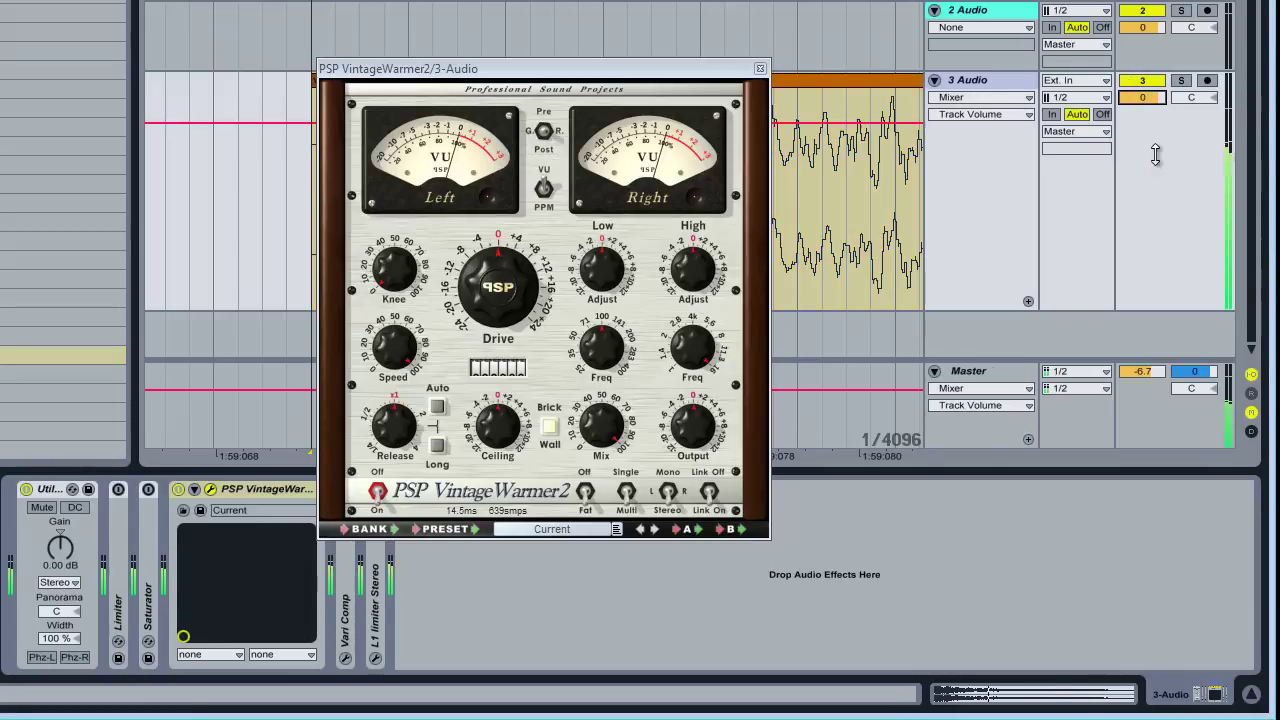
{"action": "left_click", "coordinate": [1150, 418]}
{"action": "left_click", "coordinate": [1152, 210]}
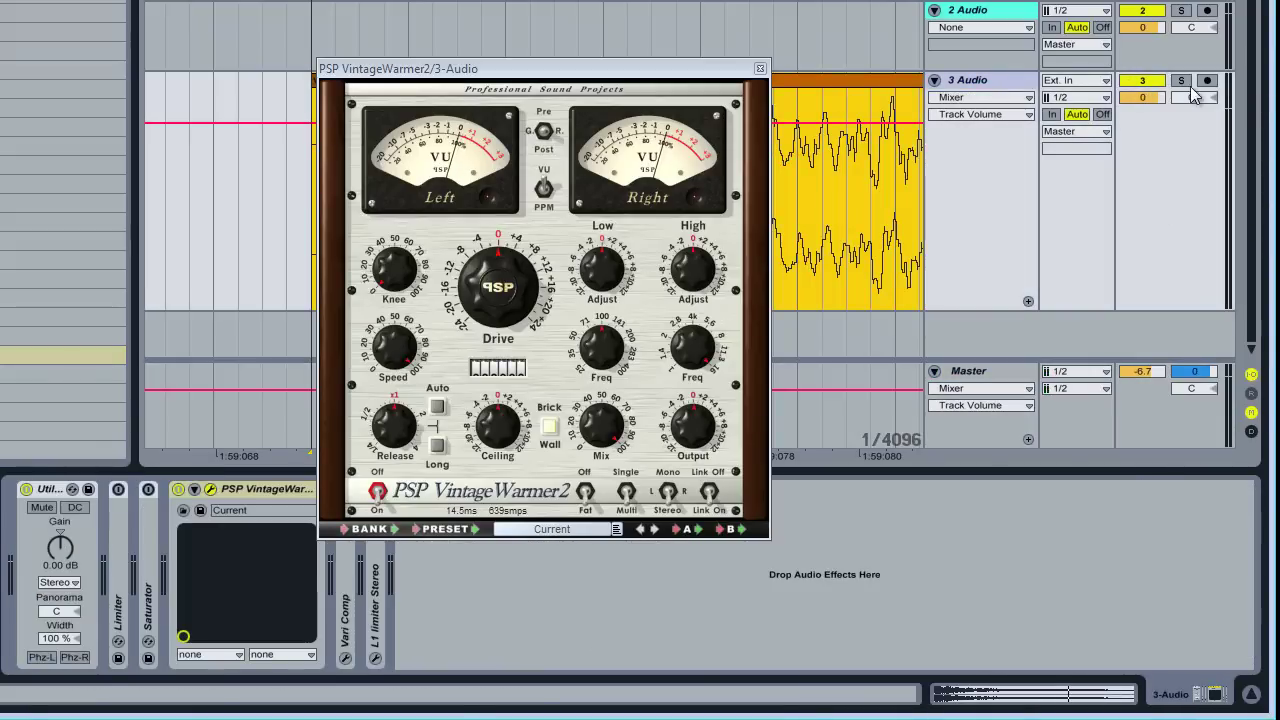
Show the clap clip's sample settings, play it with the clip gain raised to about 5.4 dB, and reset the gain to 0.00 dB.
{"action": "key", "text": "shift+Tab"}
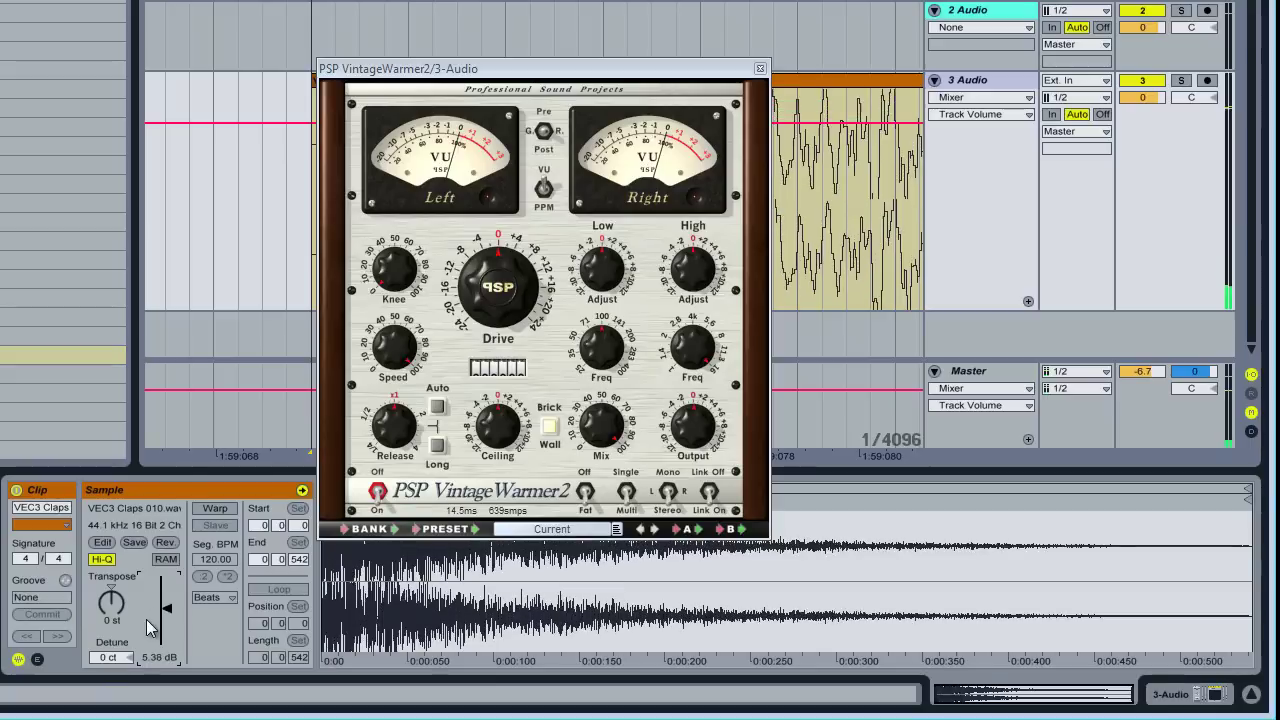
{"action": "mouse_move", "coordinate": [148, 628]}
{"action": "left_mouse_down"}
{"action": "mouse_move", "coordinate": [148, 603]}
{"action": "mouse_move", "coordinate": [148, 628]}
{"action": "left_mouse_up"}
{"action": "right_click", "coordinate": [146, 622]}
{"action": "left_click", "coordinate": [225, 623]}
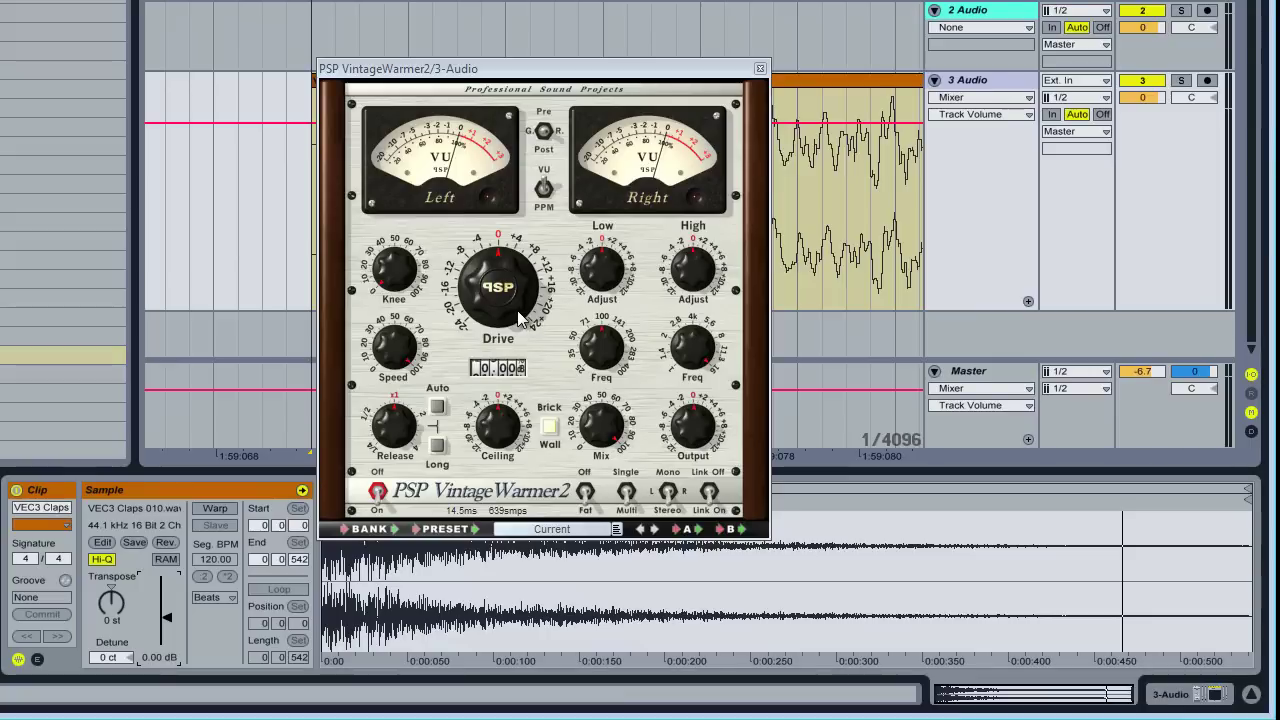
Try out the VintageWarmer2's Drive on the clap, close its window and return to the 3 Audio device chain.
{"action": "mouse_move", "coordinate": [515, 310]}
{"action": "left_mouse_down"}
{"action": "mouse_move", "coordinate": [525, 192]}
{"action": "mouse_move", "coordinate": [519, 299]}
{"action": "left_mouse_up"}
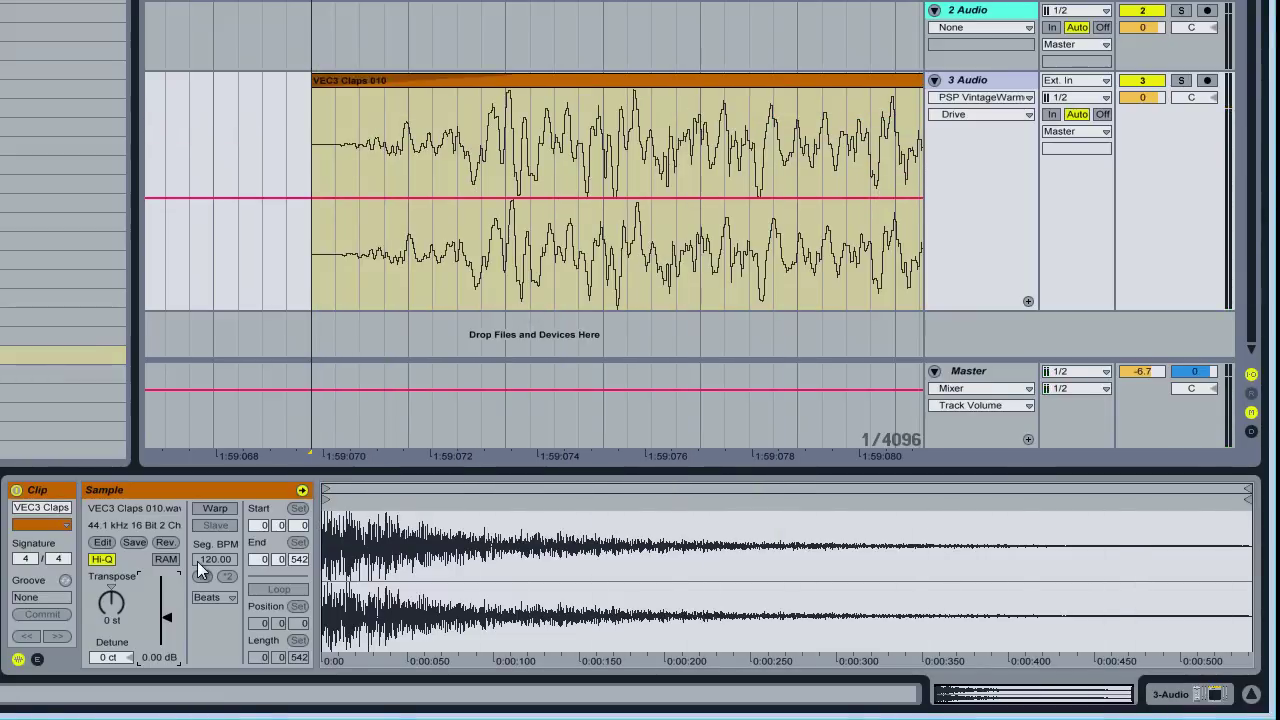
{"action": "left_click", "coordinate": [1124, 396]}
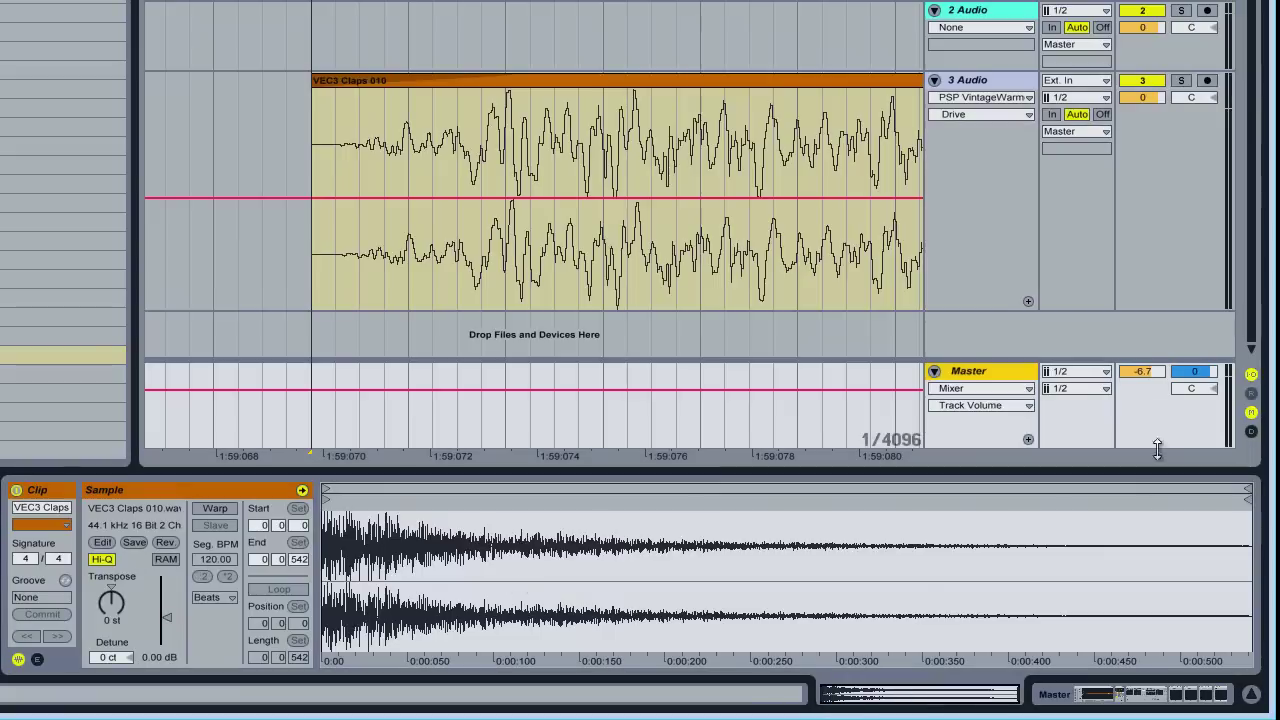
{"action": "left_click", "coordinate": [1126, 160]}
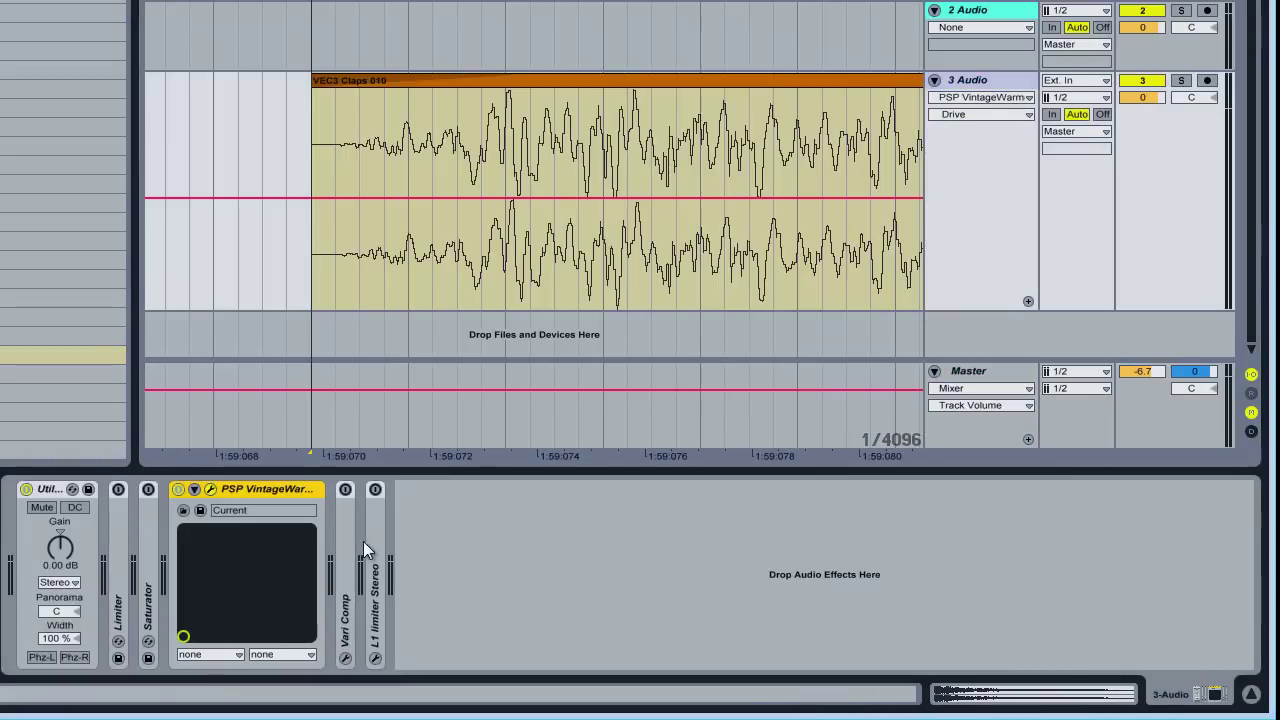
Unfold Vari Comp in the 3 Audio chain, switch it on and open its plug-in window.
{"action": "double_click", "coordinate": [350, 545]}
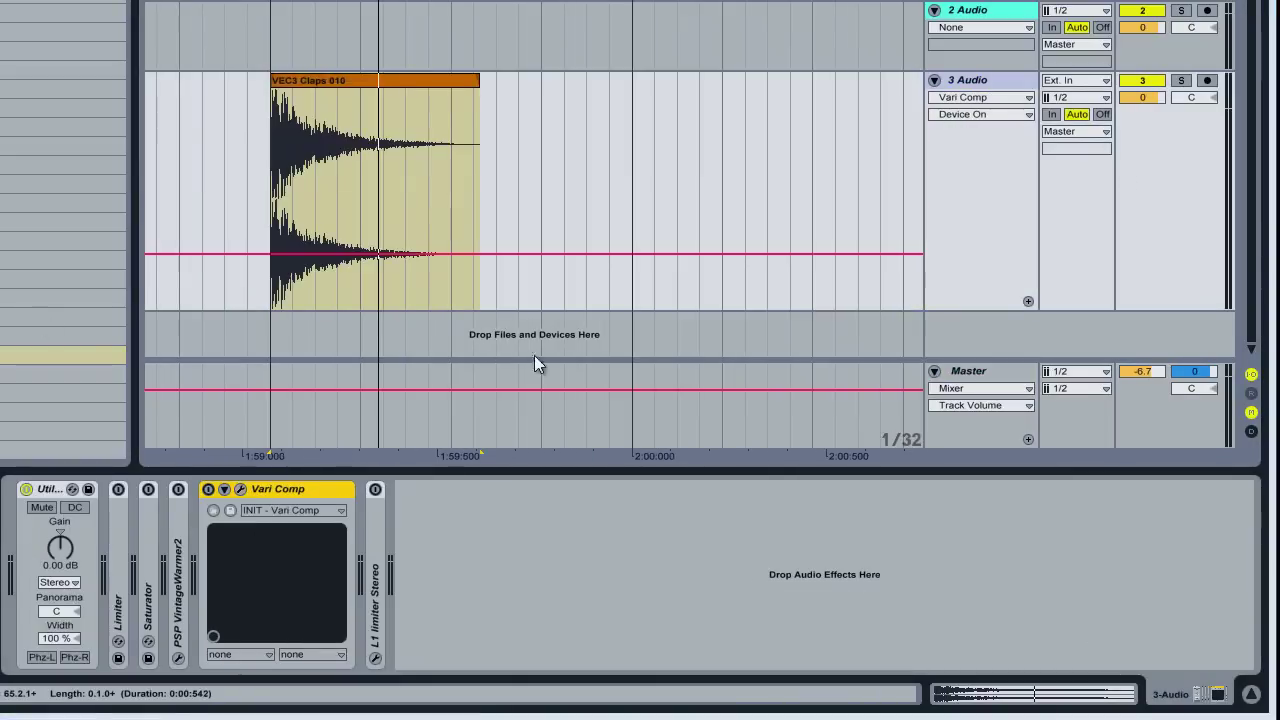
{"action": "left_click", "coordinate": [208, 489]}
{"action": "left_click", "coordinate": [240, 488]}
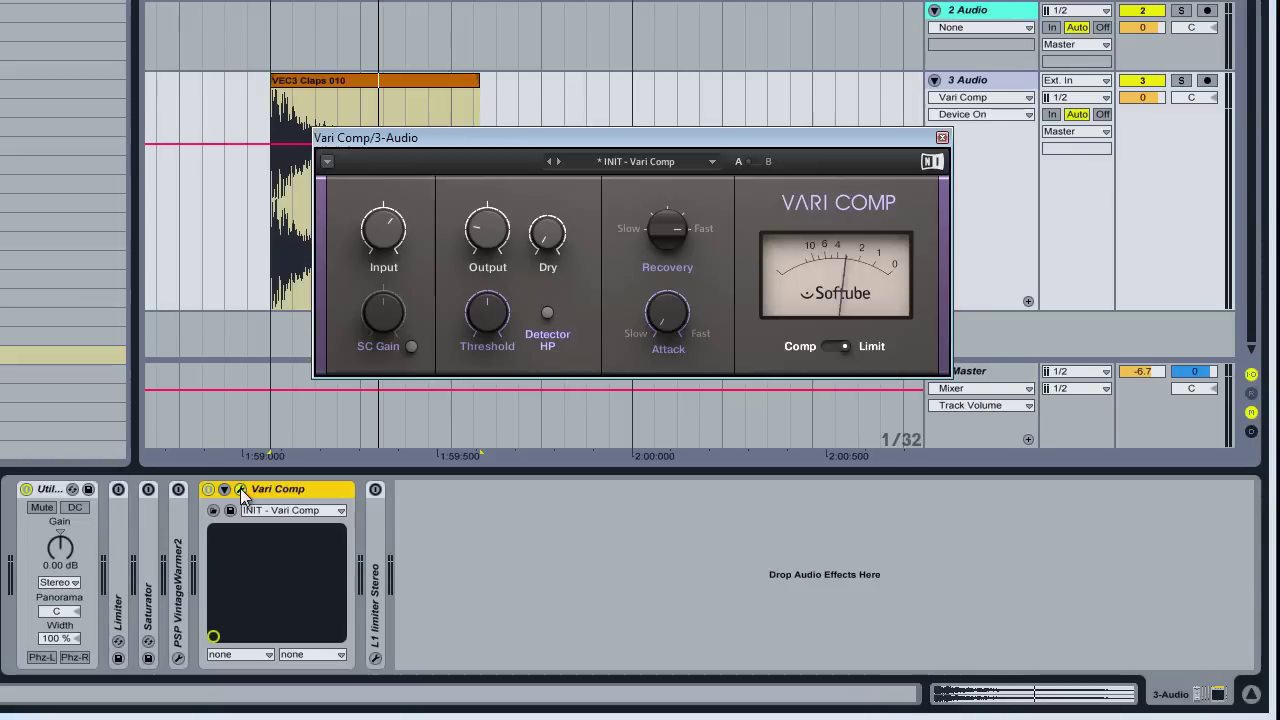
{"action": "left_click_drag", "start_coordinate": [701, 138], "coordinate": [695, 167]}
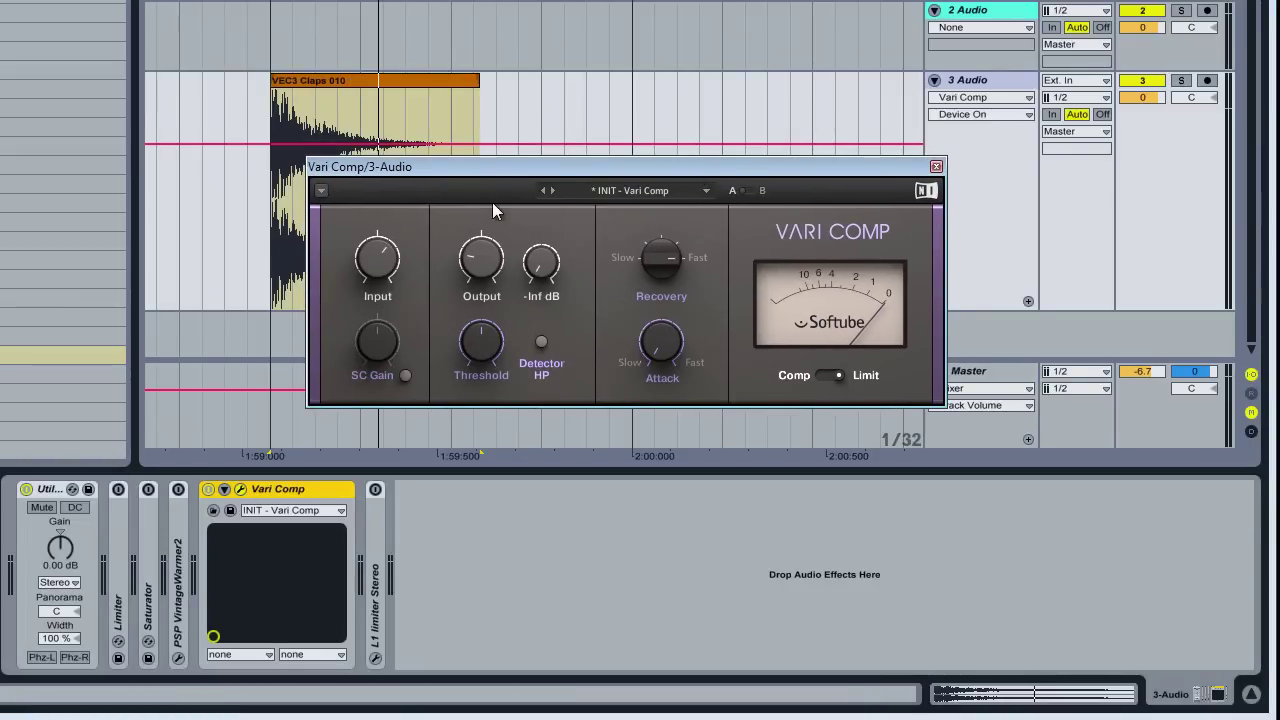
Play the clap clip and raise the Vari Comp input to 17.1 dB.
{"action": "left_click", "coordinate": [425, 79]}
{"action": "key", "text": "space"}
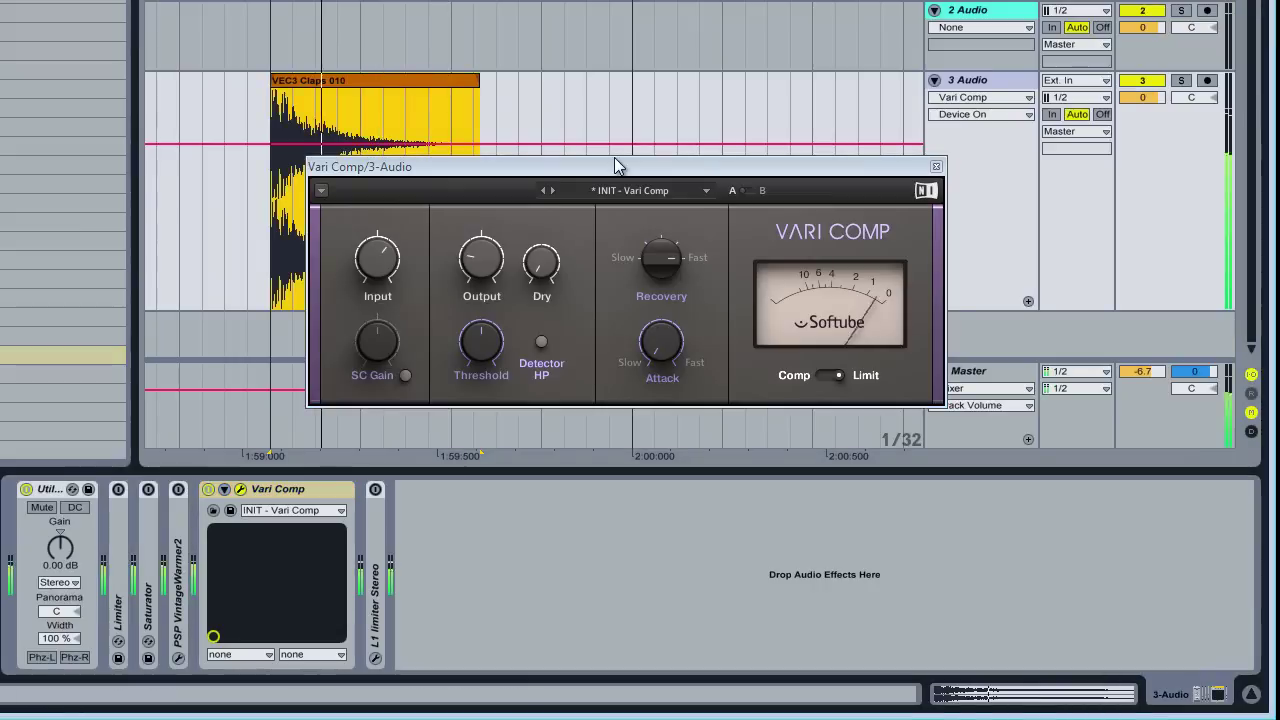
{"action": "mouse_move", "coordinate": [381, 260]}
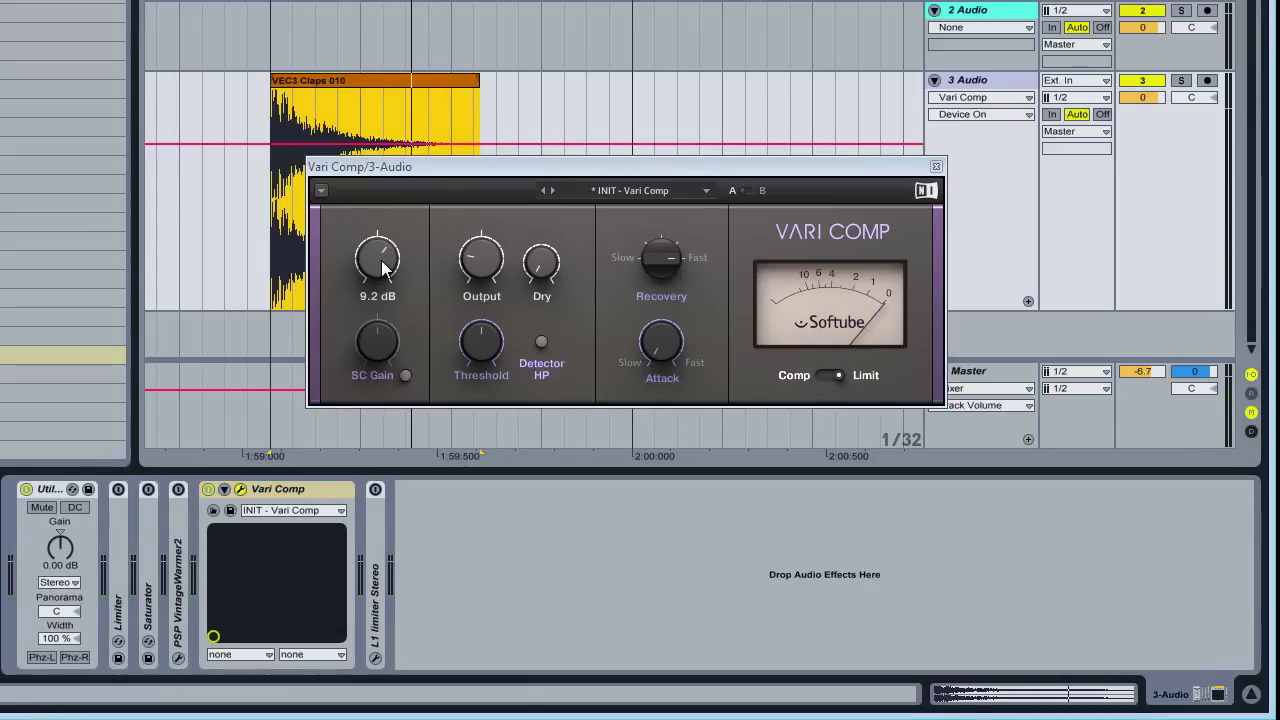
{"action": "left_click_drag", "start_coordinate": [381, 260], "coordinate": [406, 202]}
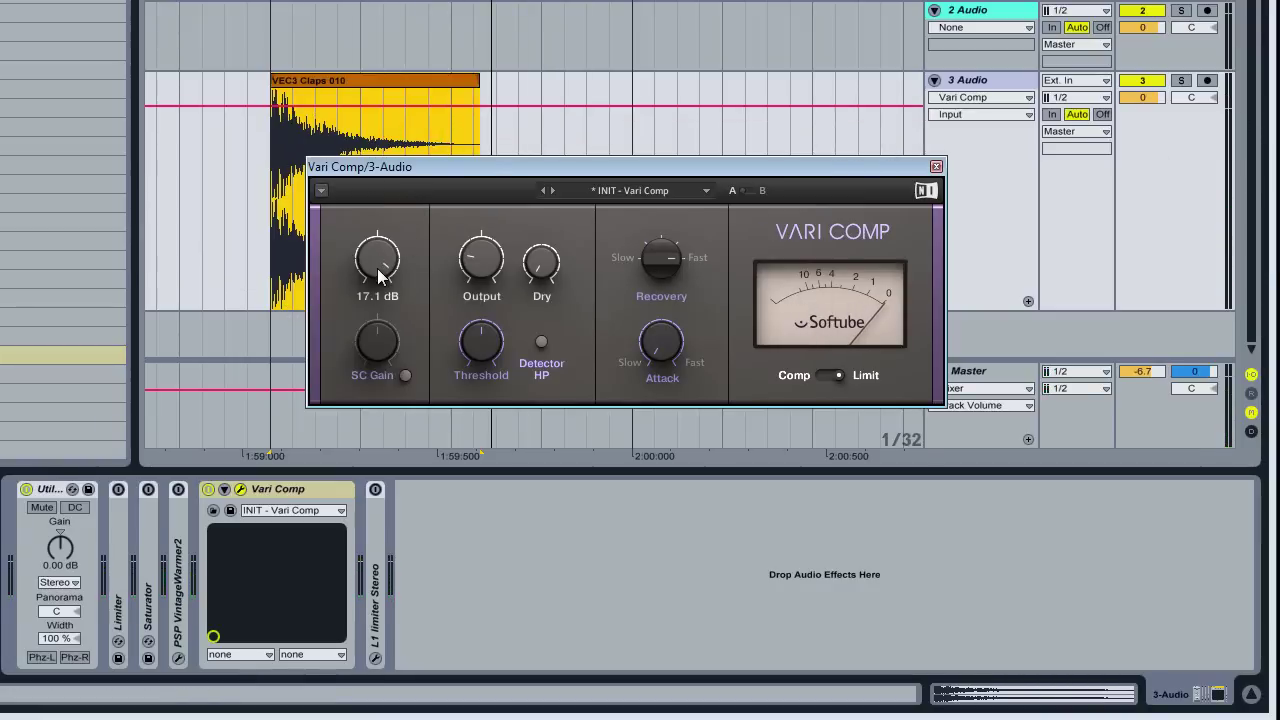
{"action": "left_click_drag", "start_coordinate": [377, 262], "coordinate": [381, 343]}
{"action": "key", "text": "ctrl+z"}
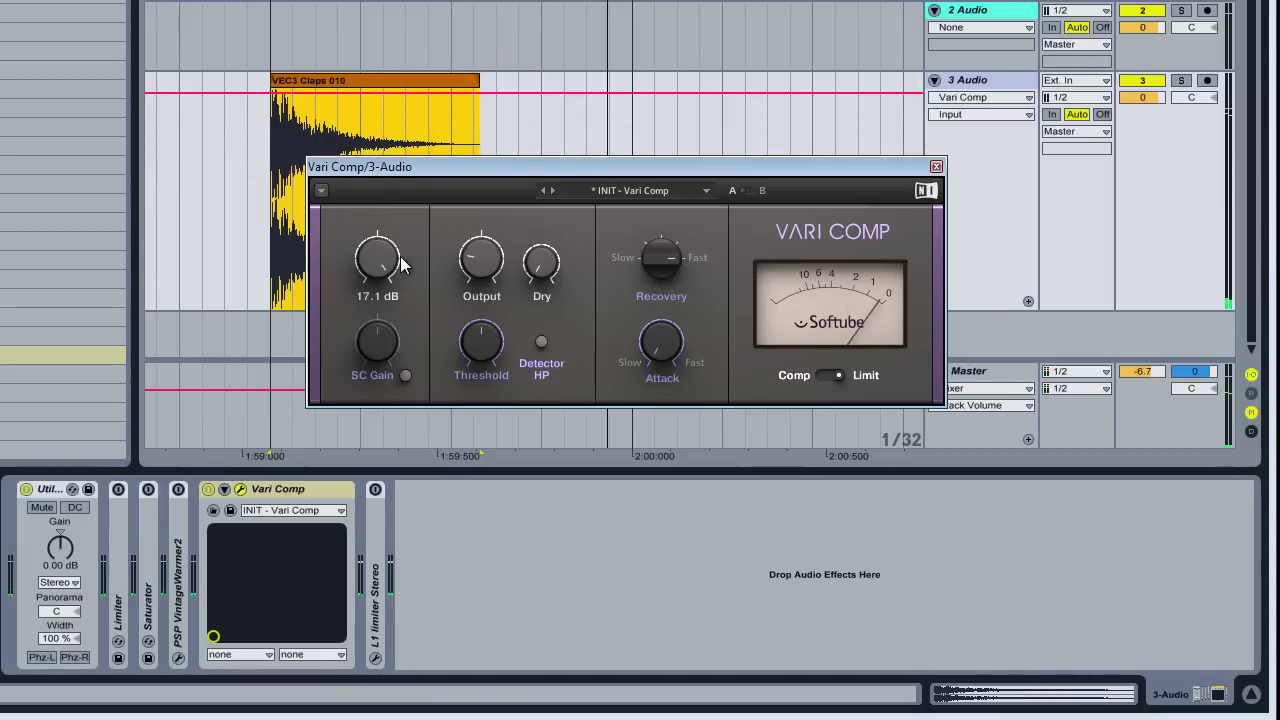
Switch on the Limiter and move it directly after Vari Comp, and check Vari Comp's Attack and Recovery settings.
{"action": "left_click", "coordinate": [118, 489]}
{"action": "left_click_drag", "start_coordinate": [170, 540], "coordinate": [337, 534]}
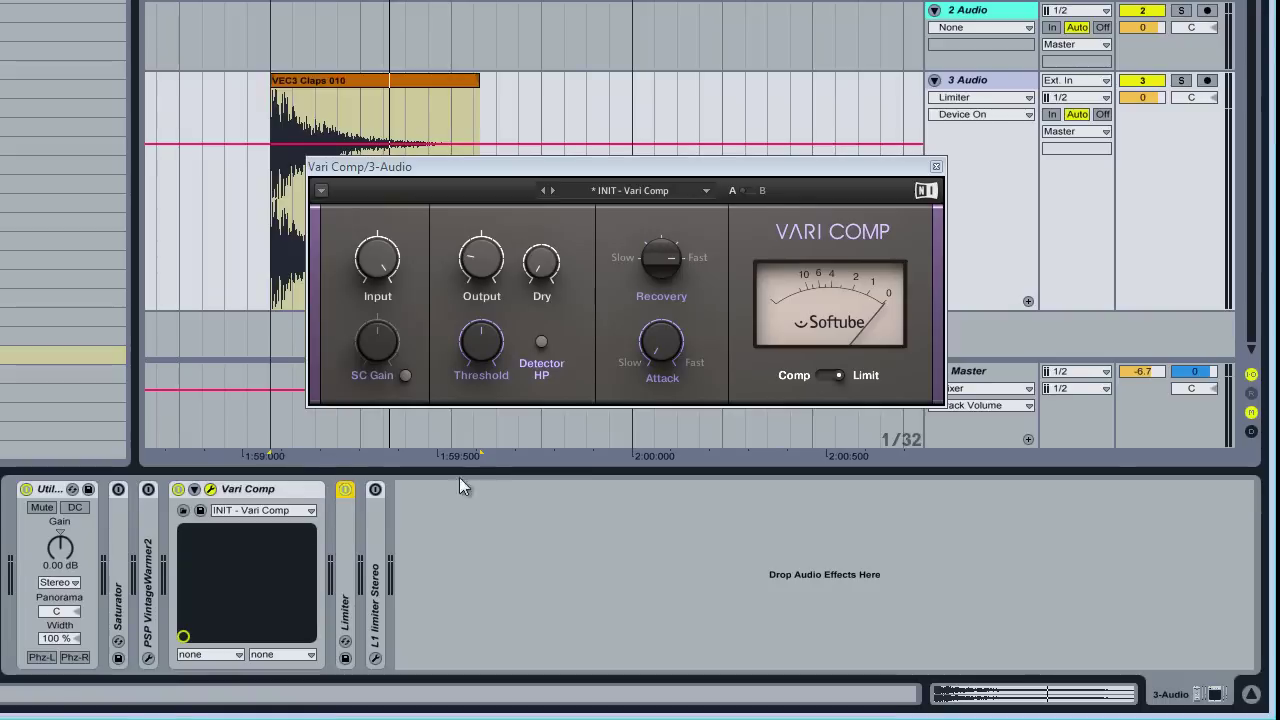
{"action": "left_click", "coordinate": [666, 345]}
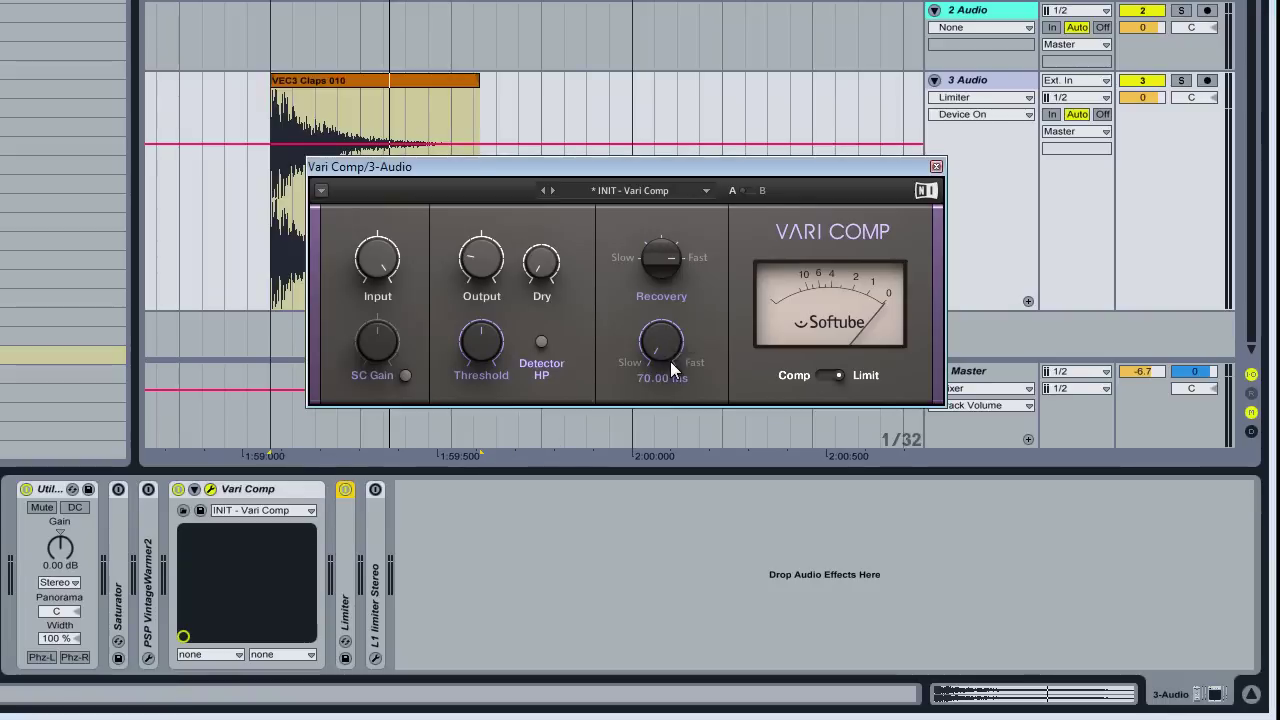
{"action": "left_click", "coordinate": [657, 259]}
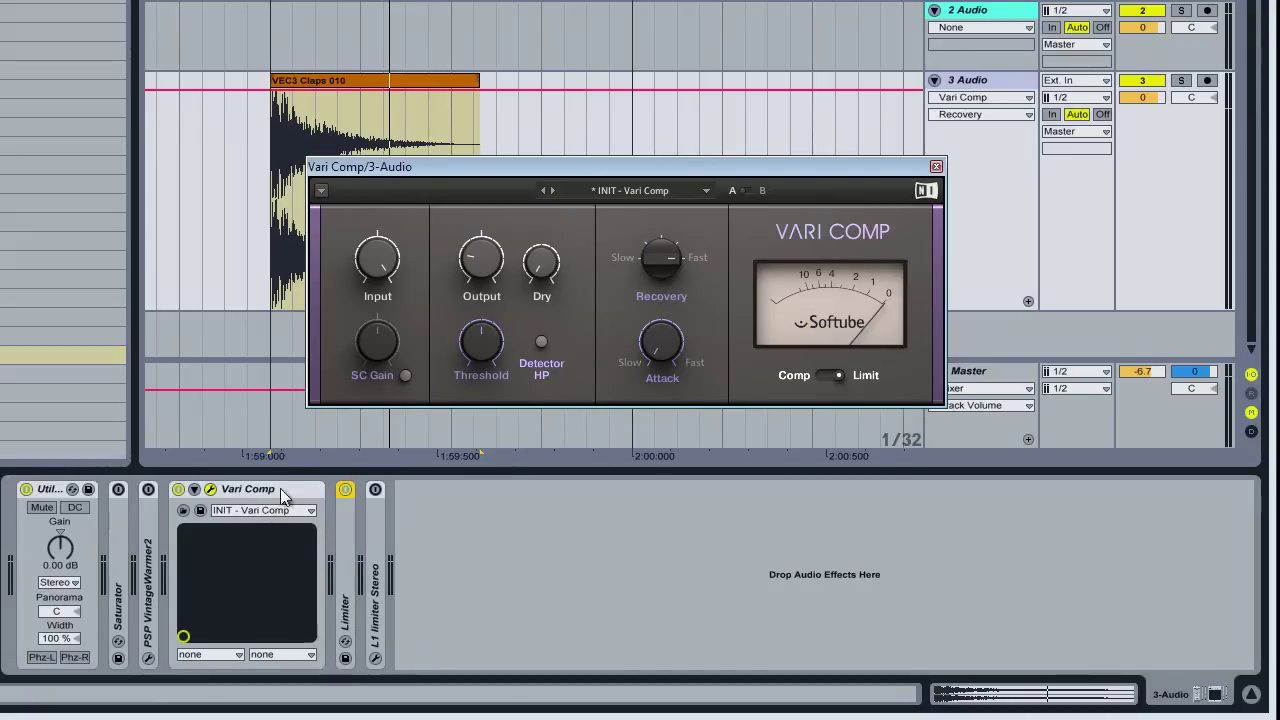
Close the Vari Comp window and switch off both Vari Comp and the Limiter.
{"action": "left_click", "coordinate": [936, 167]}
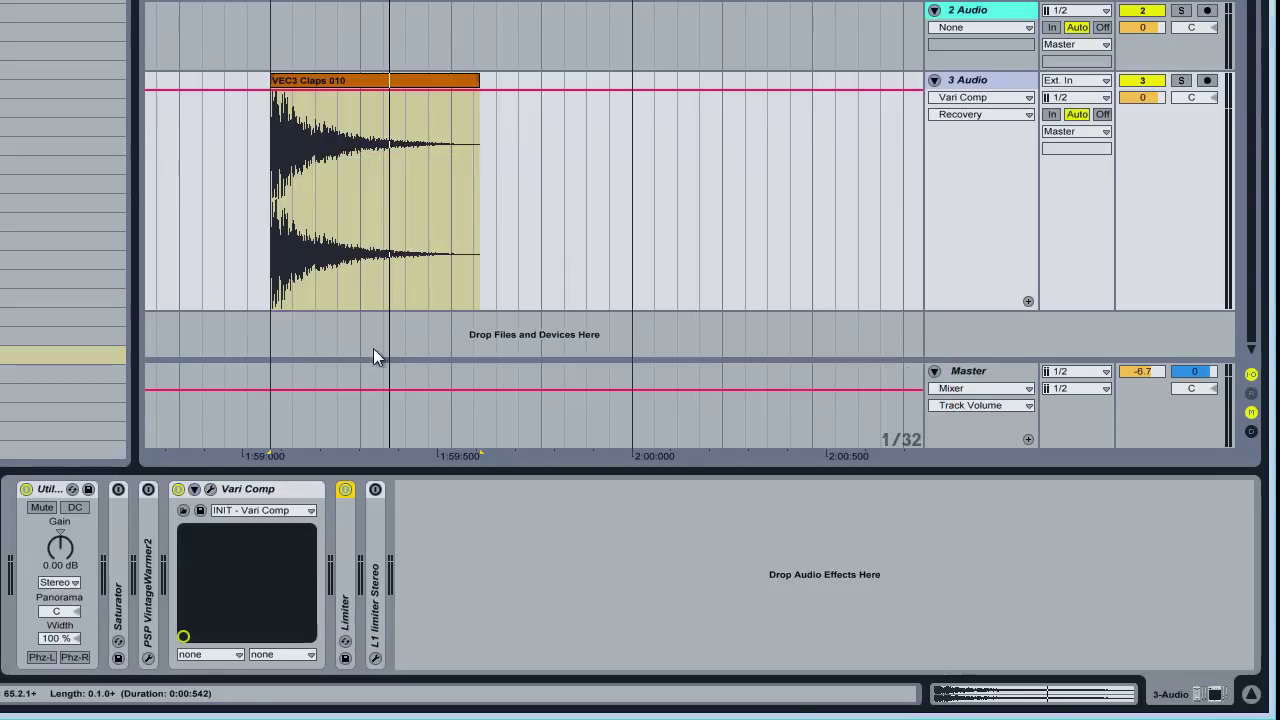
{"action": "left_click", "coordinate": [178, 489]}
{"action": "left_click", "coordinate": [345, 489]}
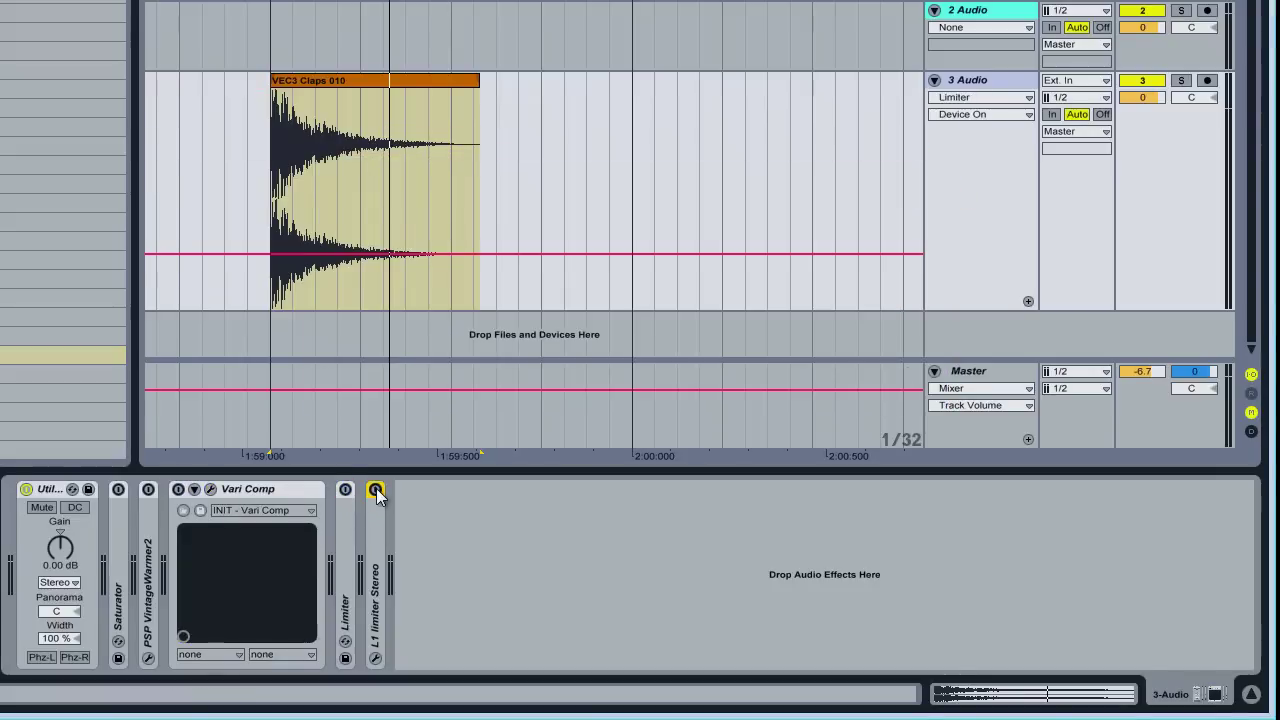
Switch on the L1 limiter Stereo, unfold it and open its plug-in window beside the clap clip.
{"action": "left_click", "coordinate": [376, 489]}
{"action": "double_click", "coordinate": [376, 520]}
{"action": "left_click", "coordinate": [410, 489]}
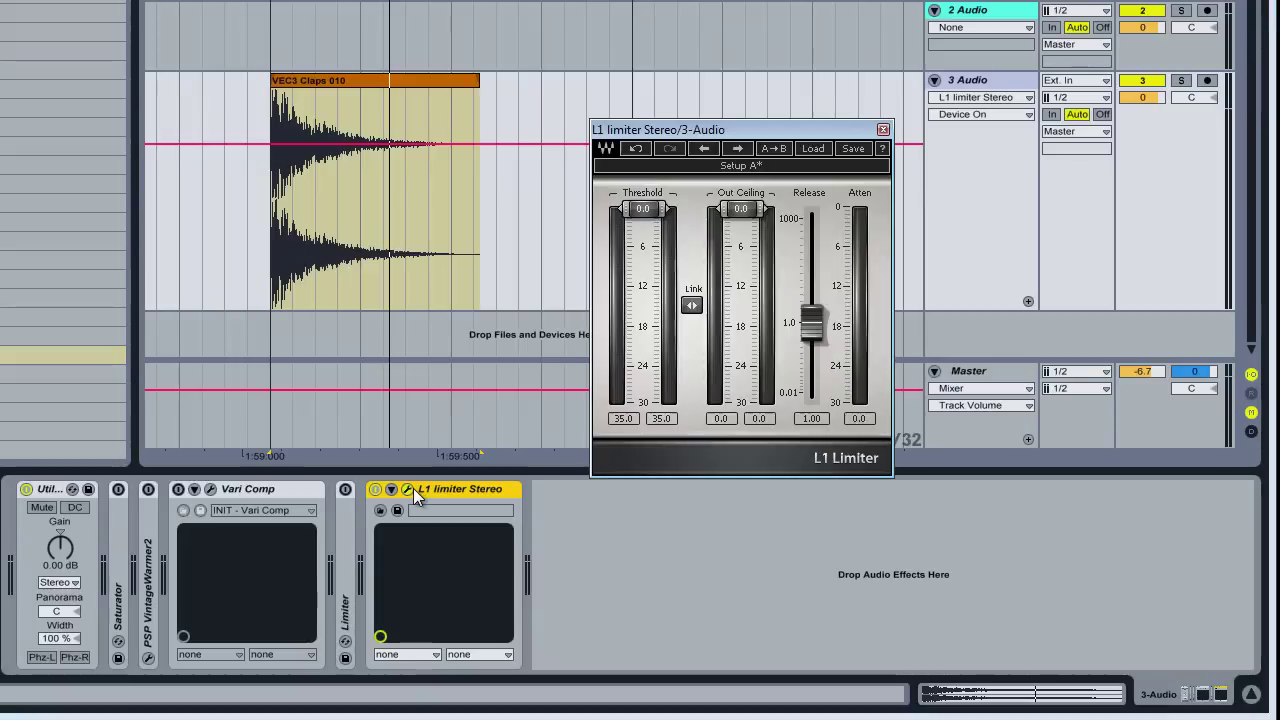
{"action": "left_click_drag", "start_coordinate": [718, 133], "coordinate": [702, 131]}
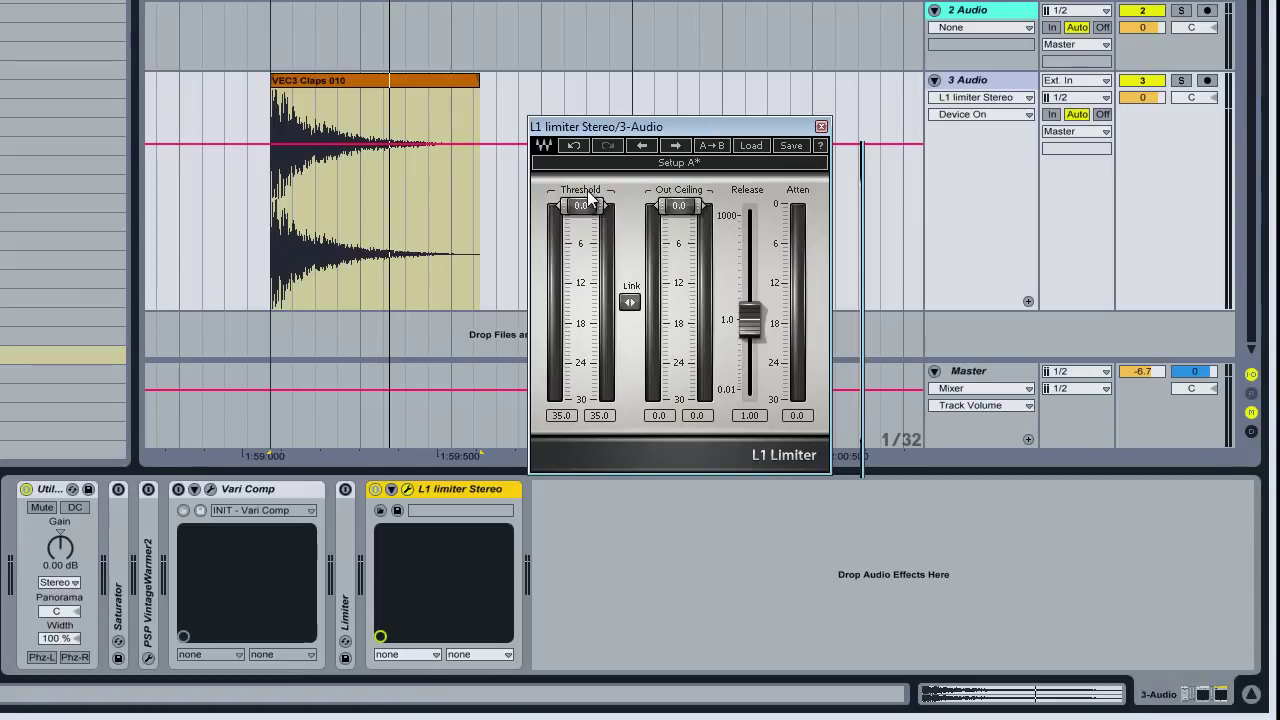
Play the clap clip and lower the L1 limiter threshold to -14.4 dB and further to -24.4 dB.
{"action": "left_click", "coordinate": [378, 79]}
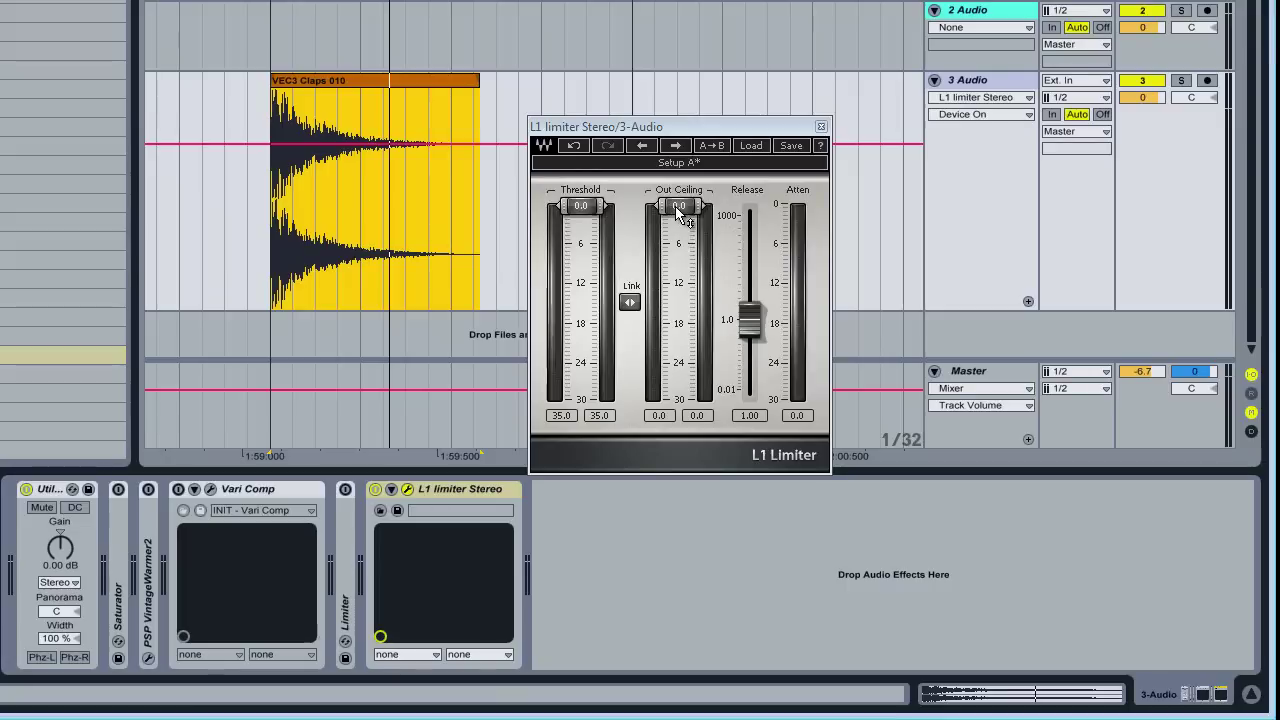
{"action": "key", "text": "space"}
{"action": "left_click_drag", "start_coordinate": [581, 206], "coordinate": [550, 462]}
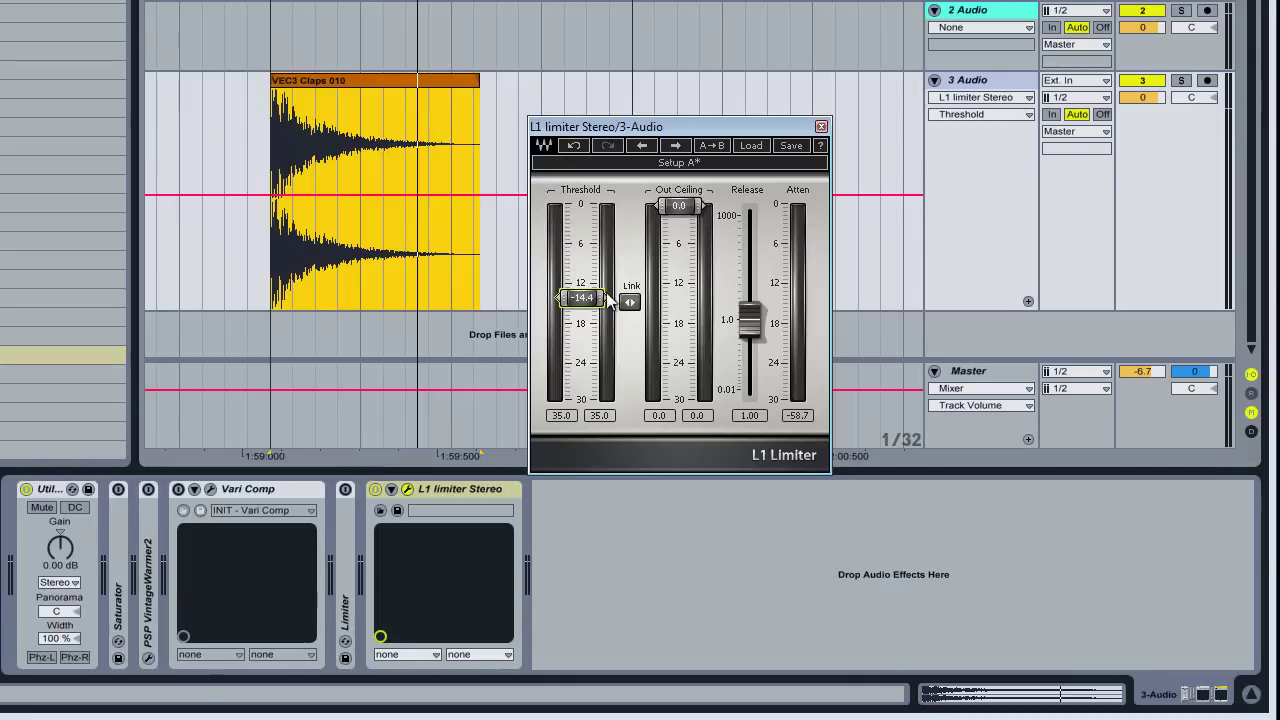
{"action": "left_click_drag", "start_coordinate": [588, 305], "coordinate": [588, 355]}
{"action": "left_click_drag", "start_coordinate": [599, 448], "coordinate": [602, 475]}
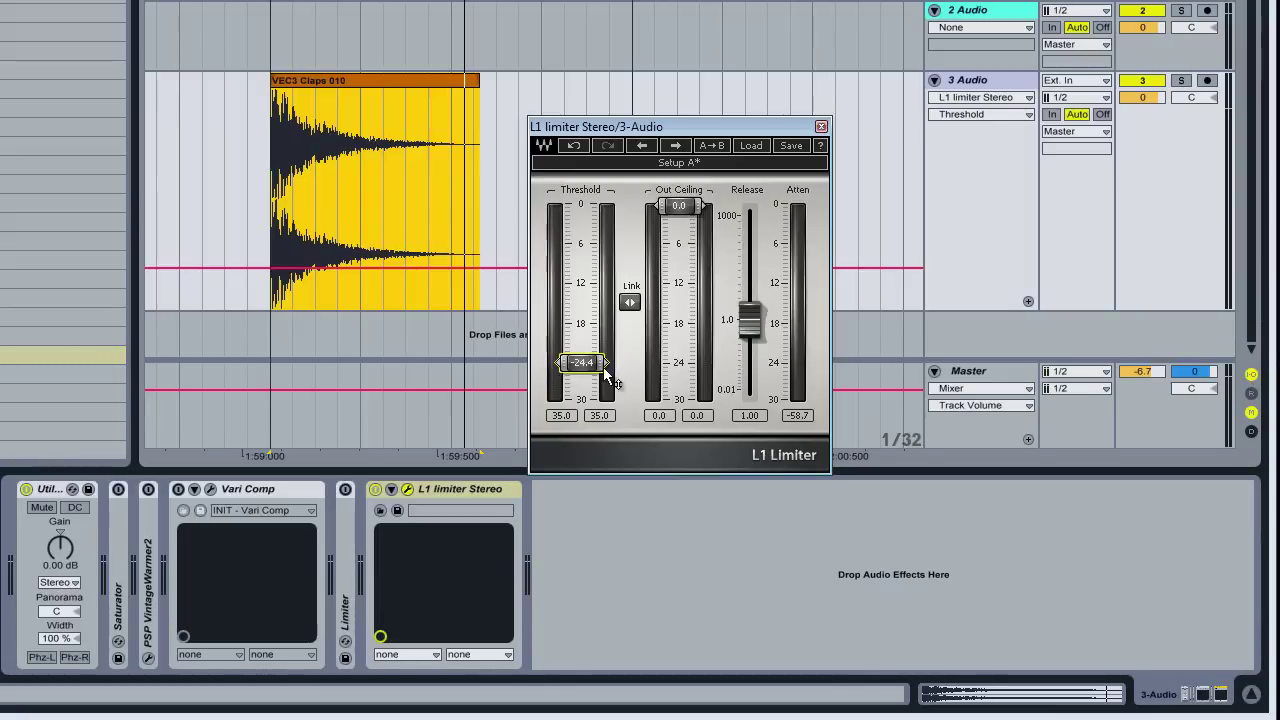
Reset the L1 limiter threshold to 0.0 dB, try lowering it together with the out ceiling, and return both to 0.0 dB.
{"action": "left_click_drag", "start_coordinate": [600, 364], "coordinate": [623, 114]}
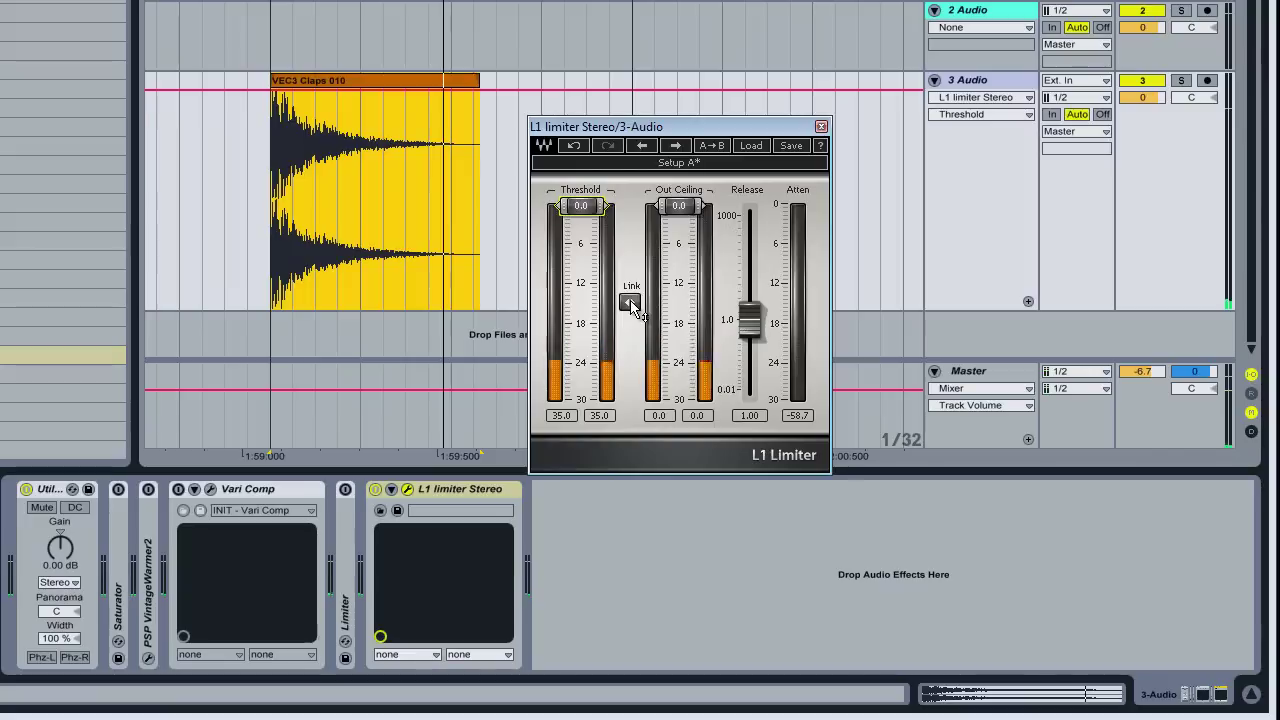
{"action": "left_click_drag", "start_coordinate": [630, 302], "coordinate": [631, 390]}
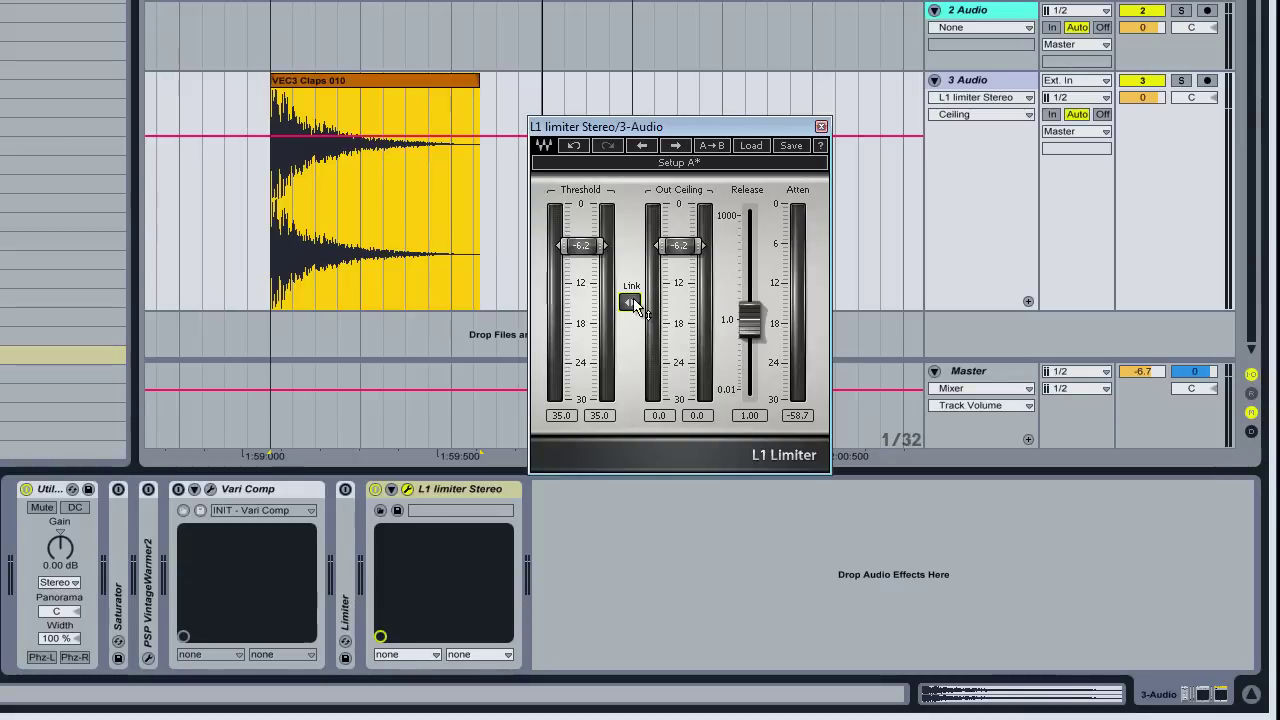
{"action": "mouse_move", "coordinate": [630, 300]}
{"action": "left_mouse_down"}
{"action": "mouse_move", "coordinate": [651, 489]}
{"action": "mouse_move", "coordinate": [641, 607]}
{"action": "mouse_move", "coordinate": [651, 417]}
{"action": "mouse_move", "coordinate": [631, 294]}
{"action": "mouse_move", "coordinate": [656, 233]}
{"action": "mouse_move", "coordinate": [604, 216]}
{"action": "mouse_move", "coordinate": [629, 292]}
{"action": "left_mouse_up"}
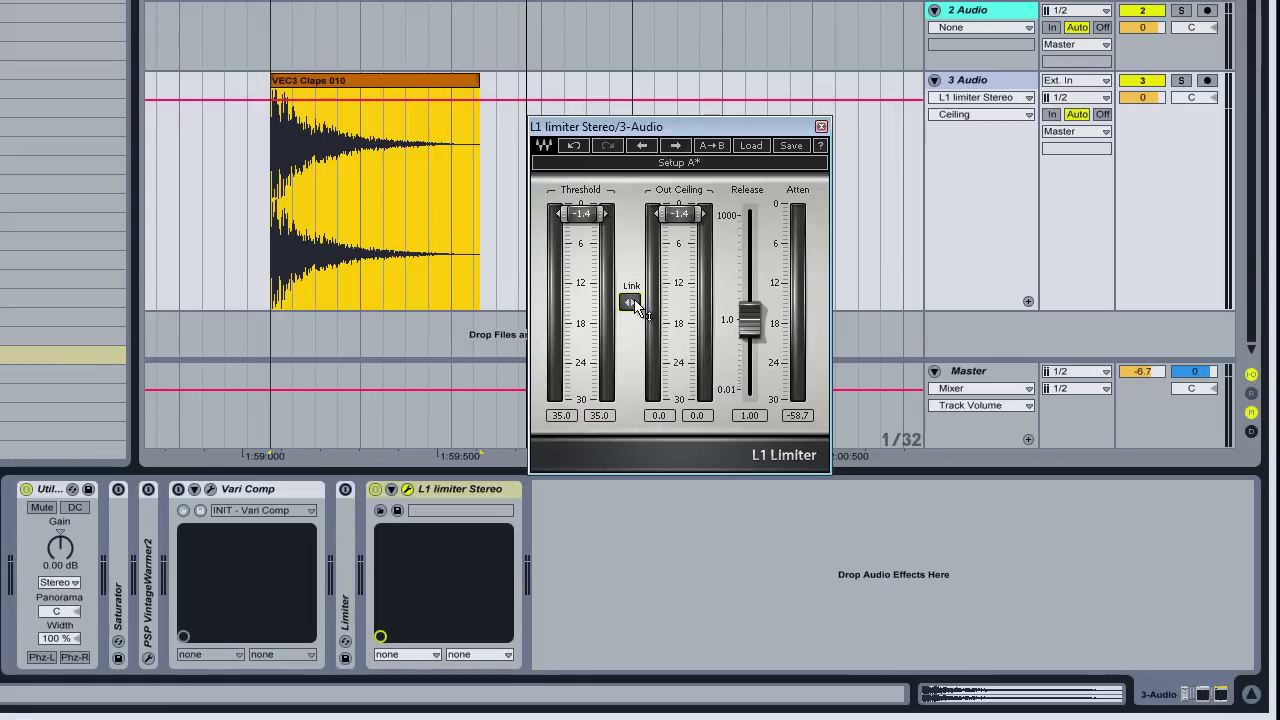
{"action": "left_click_drag", "start_coordinate": [679, 213], "coordinate": [679, 205]}
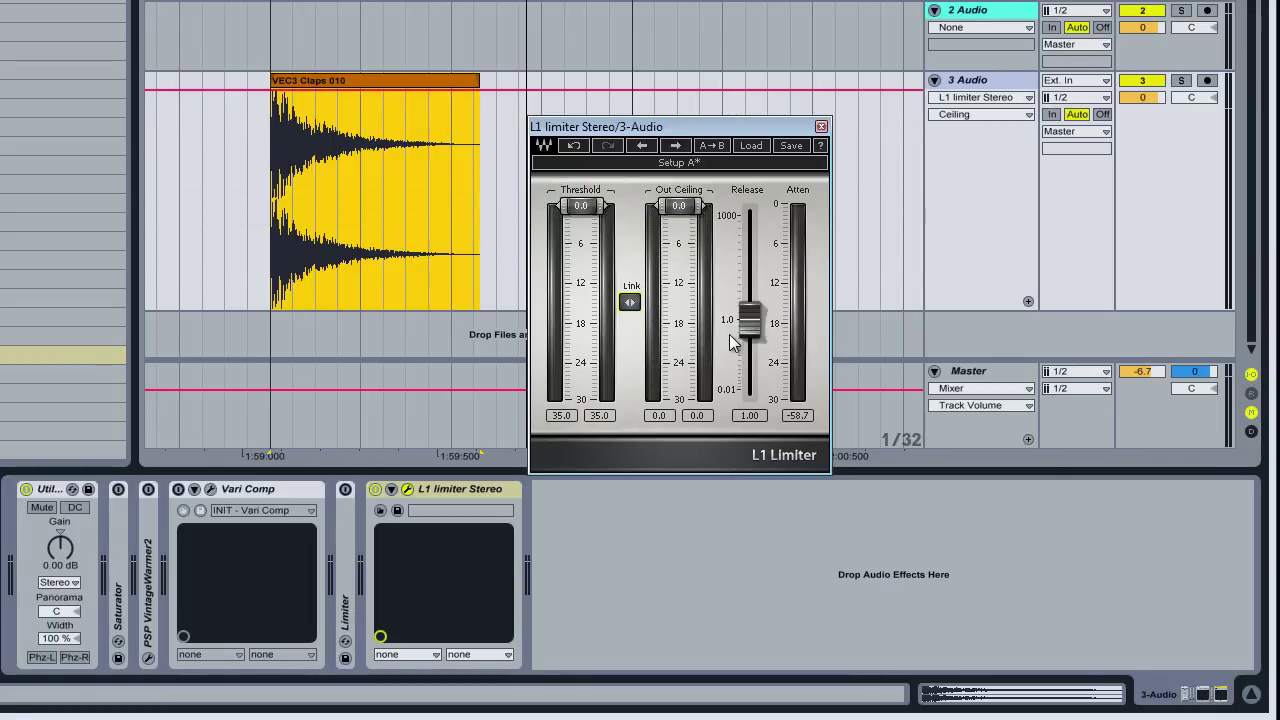
Set the L1 limiter release to 0.01 and lower the linked threshold and out ceiling to -18.5 dB.
{"action": "left_click", "coordinate": [752, 330]}
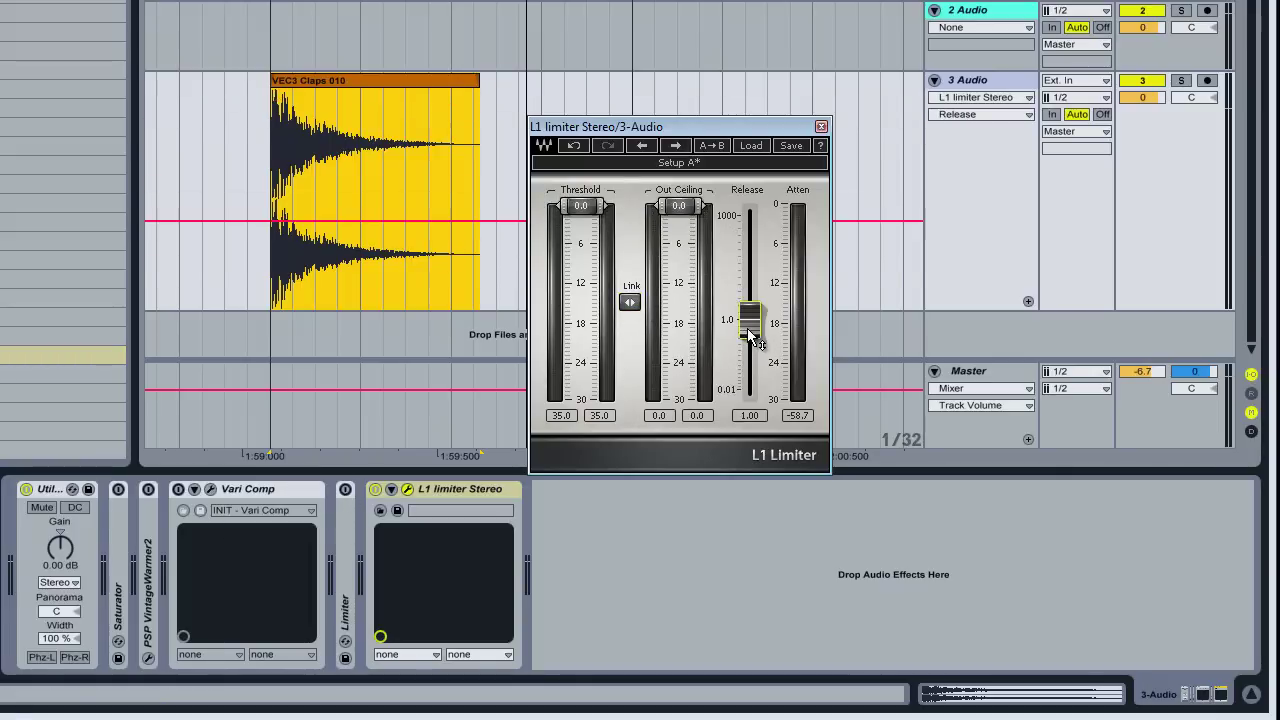
{"action": "left_click_drag", "start_coordinate": [629, 307], "coordinate": [629, 463]}
{"action": "left_click_drag", "start_coordinate": [755, 388], "coordinate": [752, 392]}
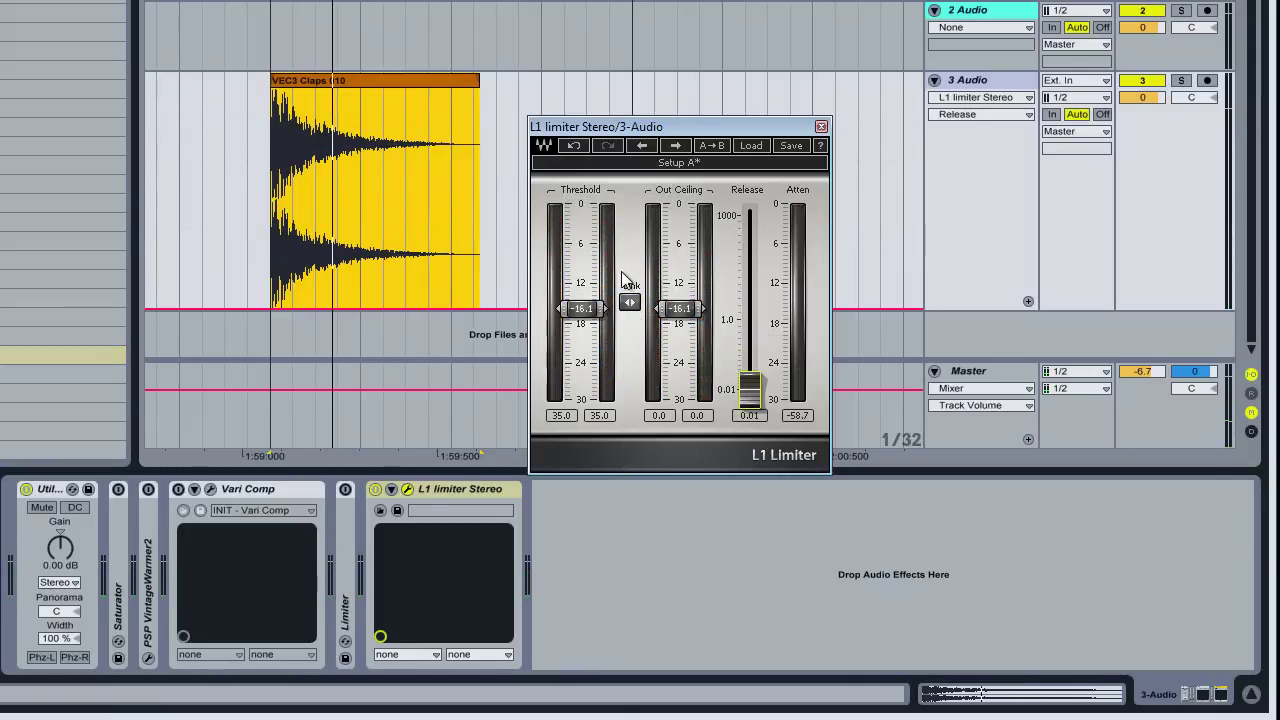
{"action": "left_click_drag", "start_coordinate": [630, 303], "coordinate": [645, 345]}
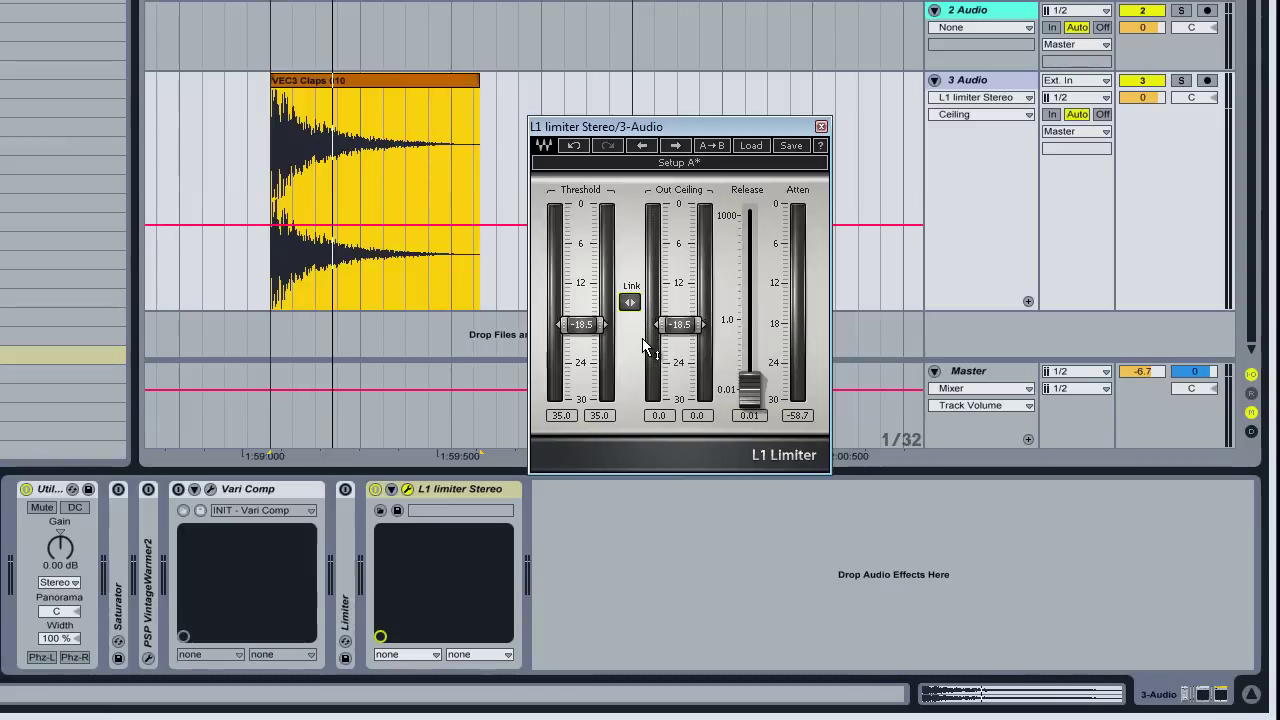
Try the L1 limiter's maximum release, raise the linked threshold and ceiling to -10.8 dB, and reduce the release to 15.49.
{"action": "left_click_drag", "start_coordinate": [749, 385], "coordinate": [752, 205]}
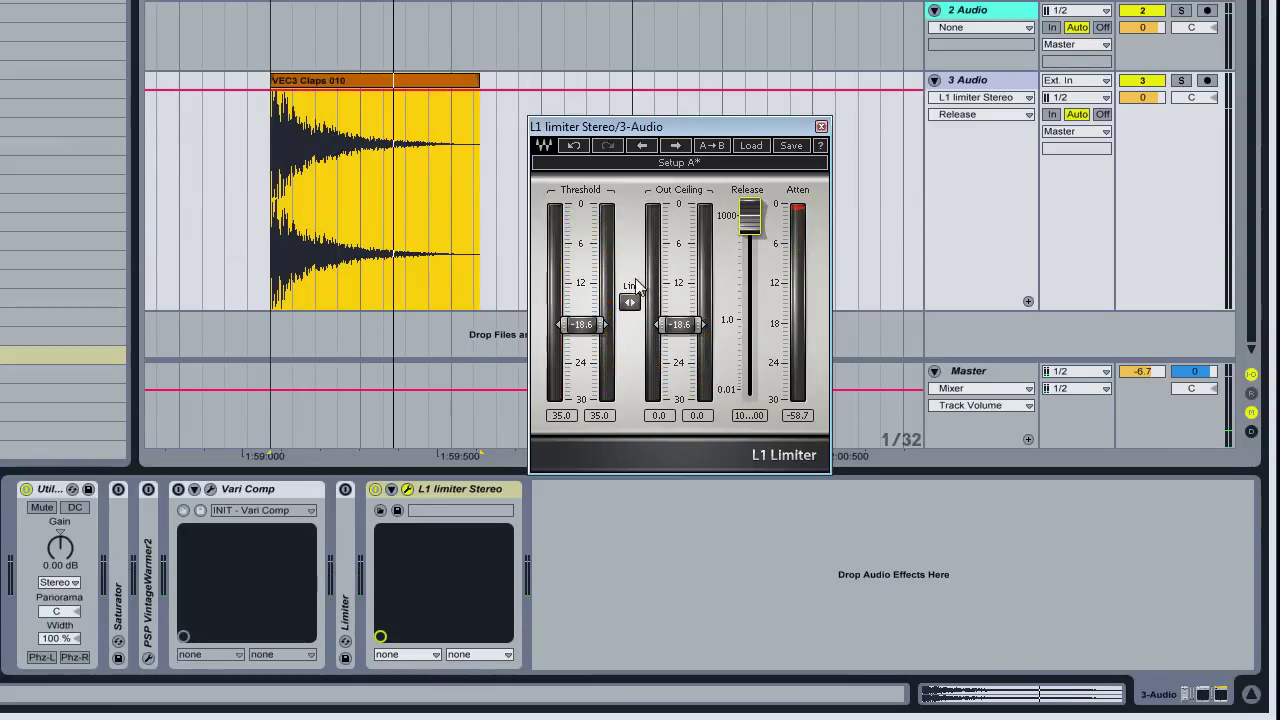
{"action": "left_click_drag", "start_coordinate": [631, 302], "coordinate": [633, 268]}
{"action": "left_click_drag", "start_coordinate": [749, 218], "coordinate": [749, 283]}
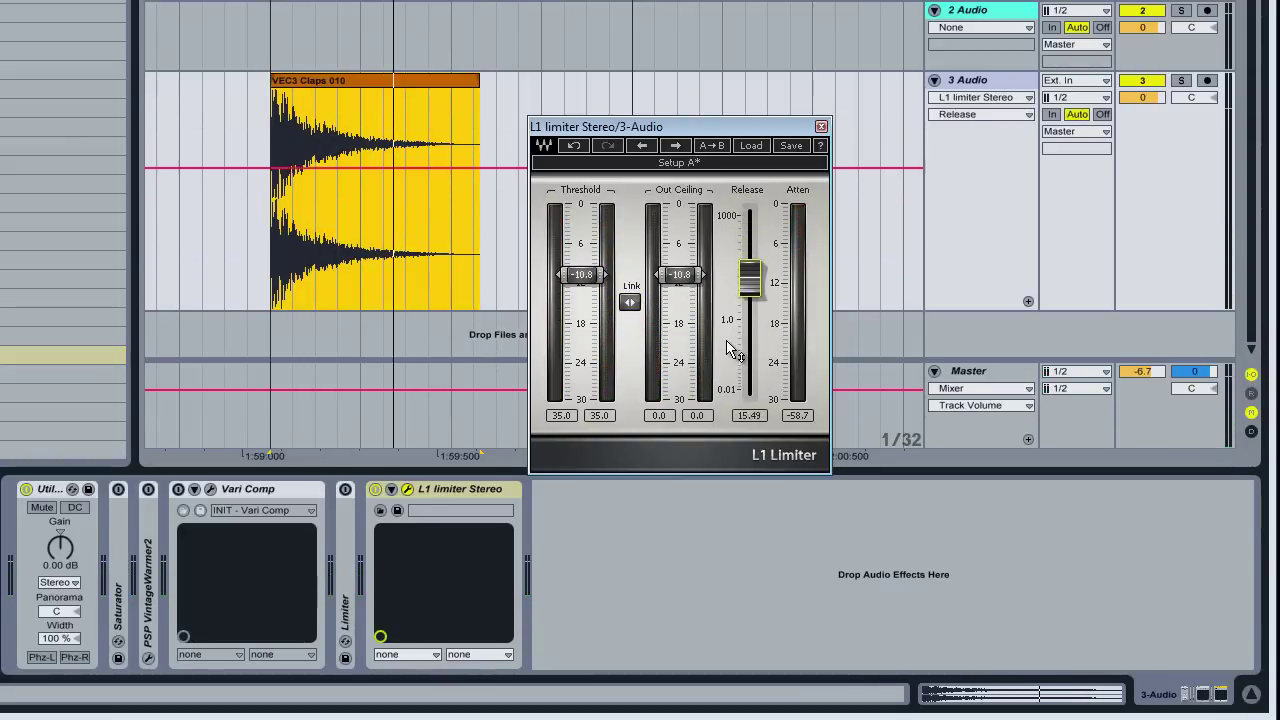
Play the clap clip, raise the L1 limiter release to 218.78, and set the linked threshold and ceiling to -7.7 dB.
{"action": "key", "text": "space"}
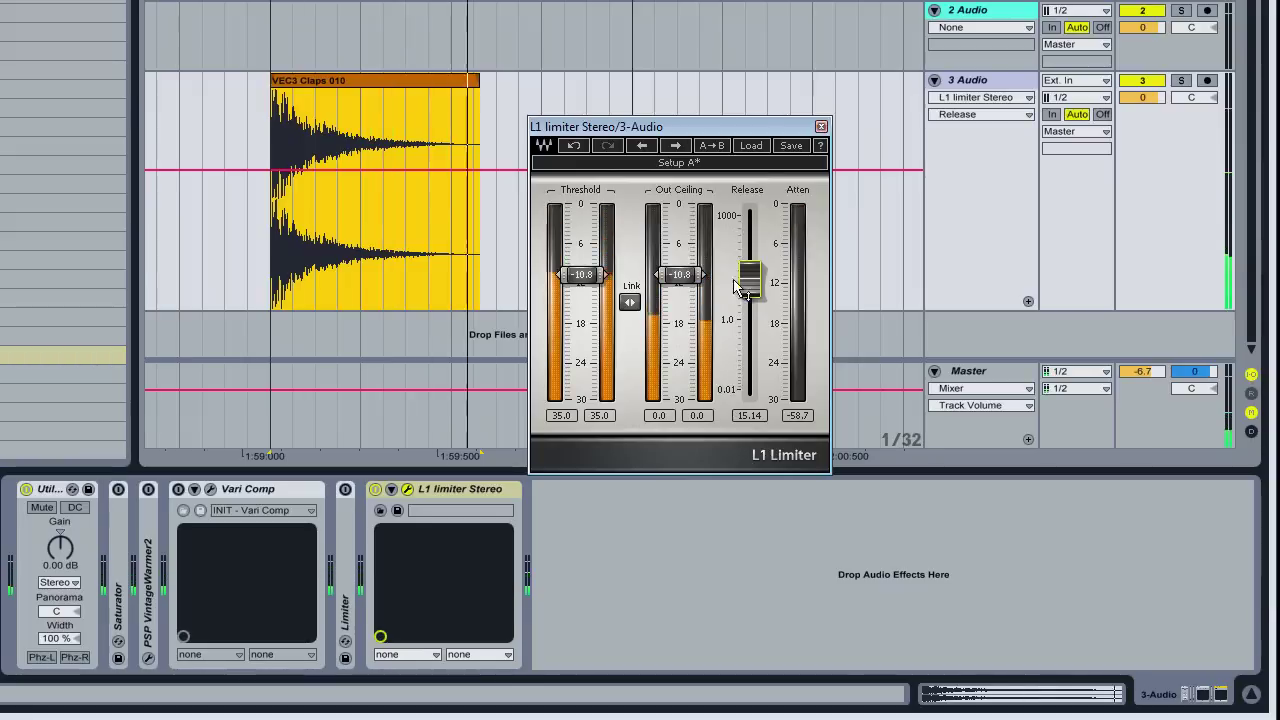
{"action": "left_click_drag", "start_coordinate": [749, 283], "coordinate": [745, 177]}
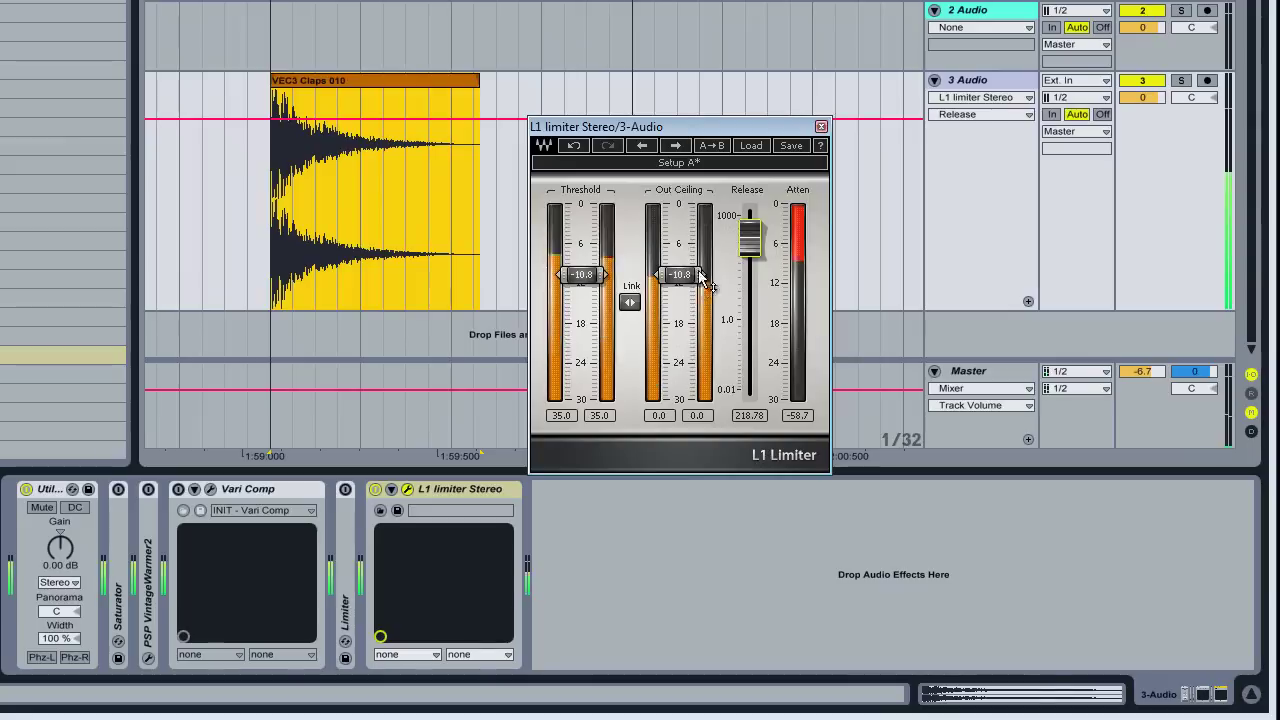
{"action": "left_click_drag", "start_coordinate": [631, 299], "coordinate": [633, 280]}
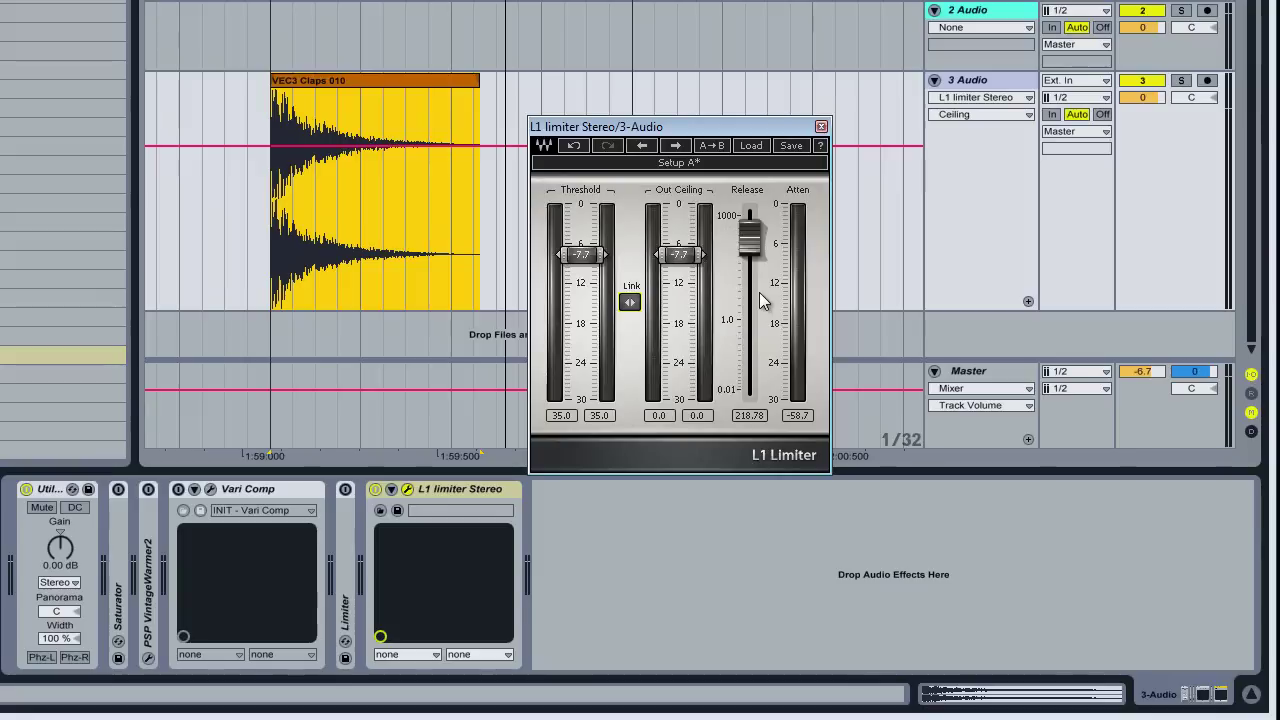
Unfold the Limiter, move it directly after Utility at the start of the effect chain, and switch it on.
{"action": "double_click", "coordinate": [347, 527]}
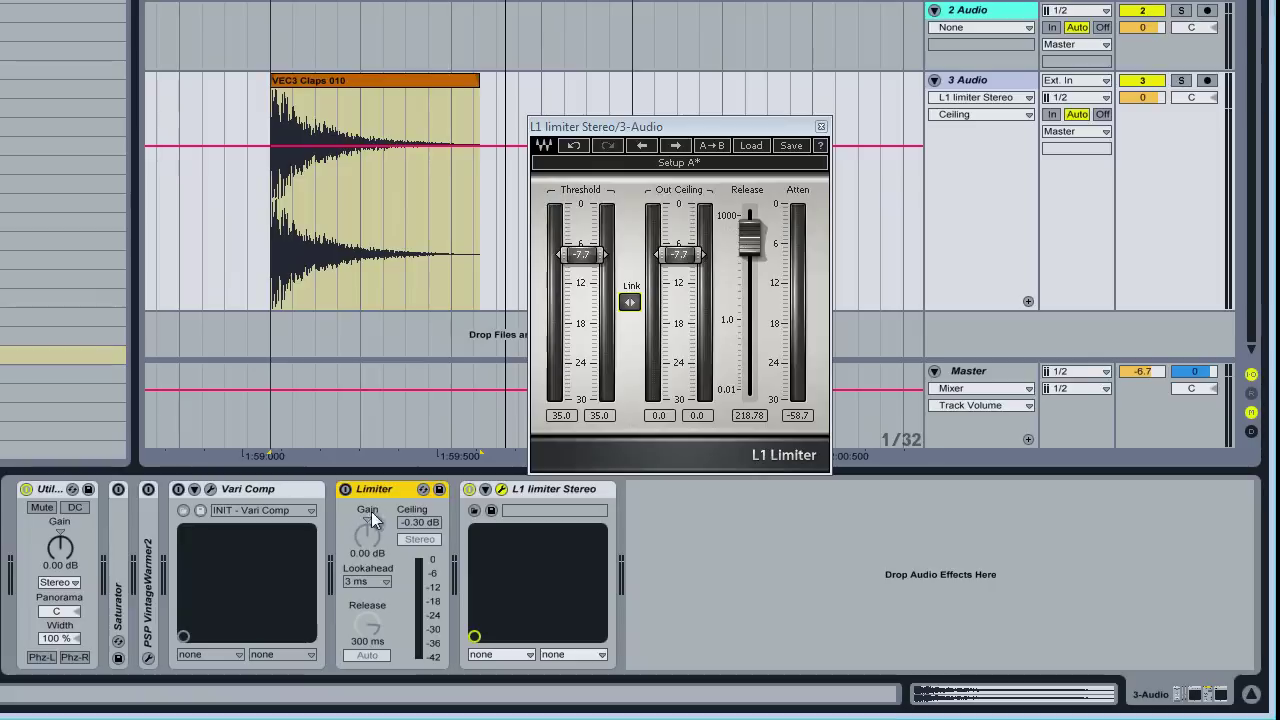
{"action": "left_click_drag", "start_coordinate": [371, 511], "coordinate": [103, 492]}
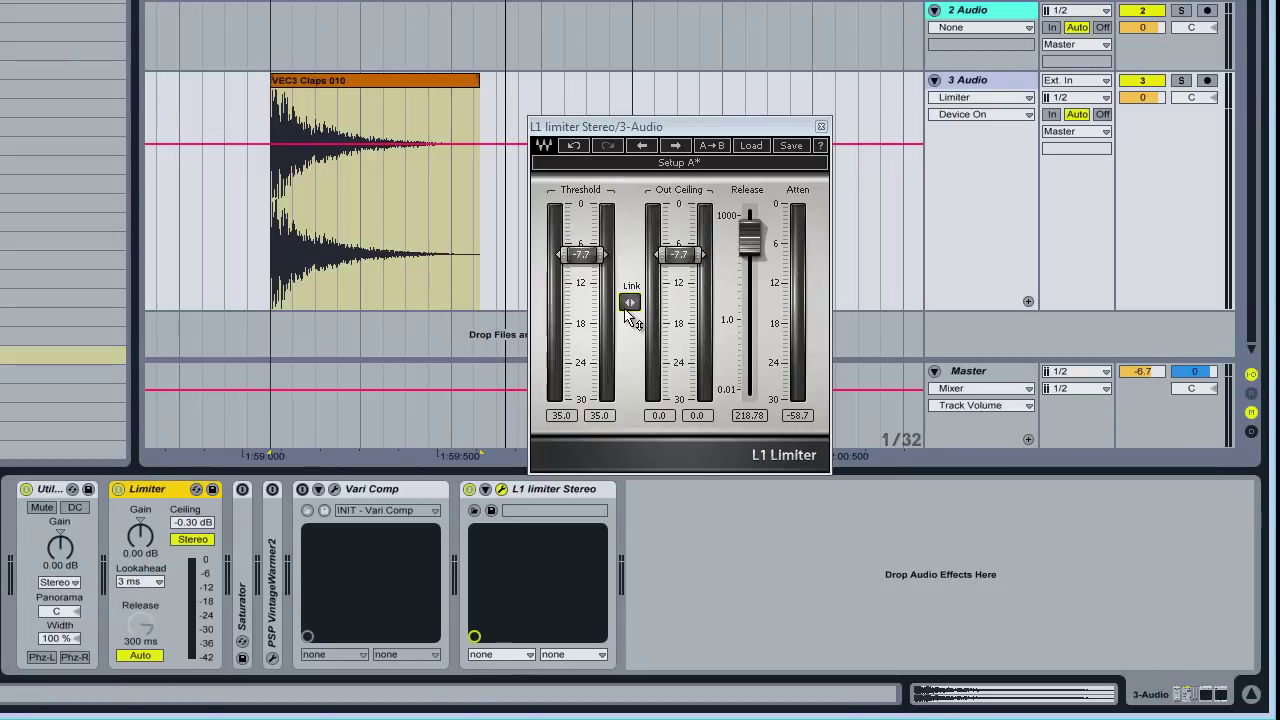
Set the L1 limiter threshold to 0.0 dB and its out ceiling to -0.1 dB.
{"action": "left_click_drag", "start_coordinate": [679, 254], "coordinate": [679, 206]}
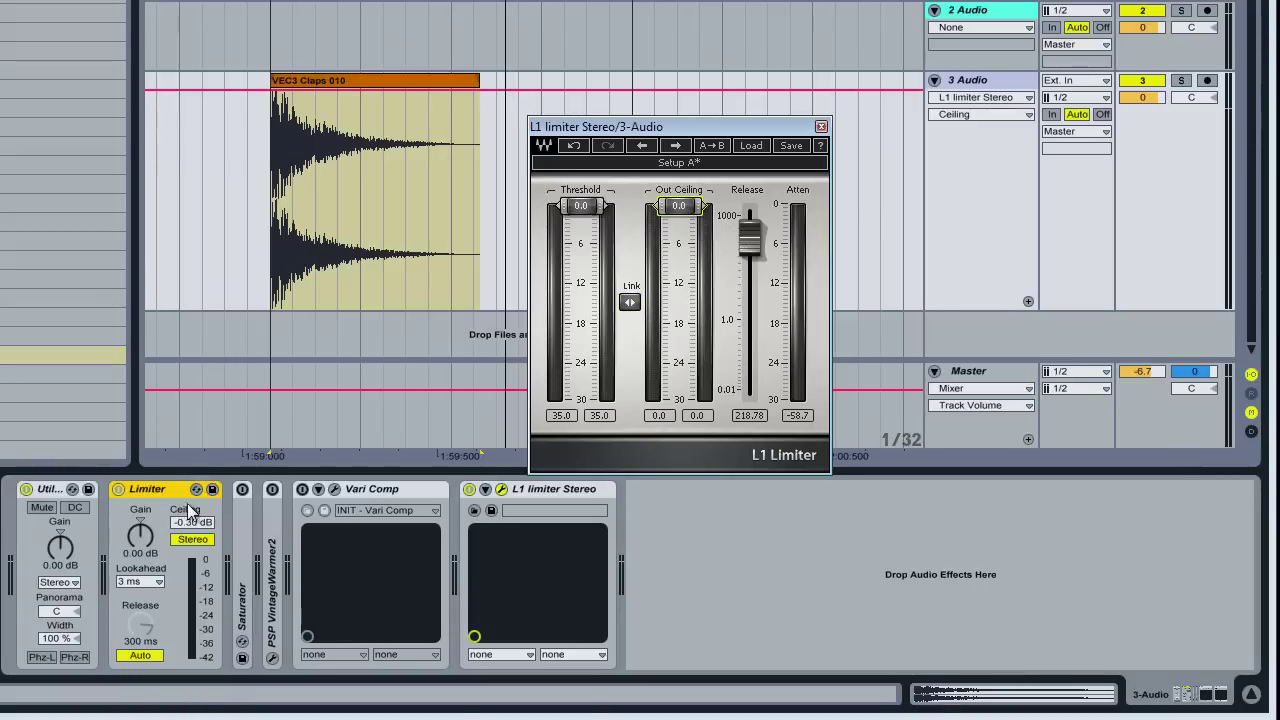
{"action": "left_click_drag", "start_coordinate": [679, 206], "coordinate": [679, 208]}
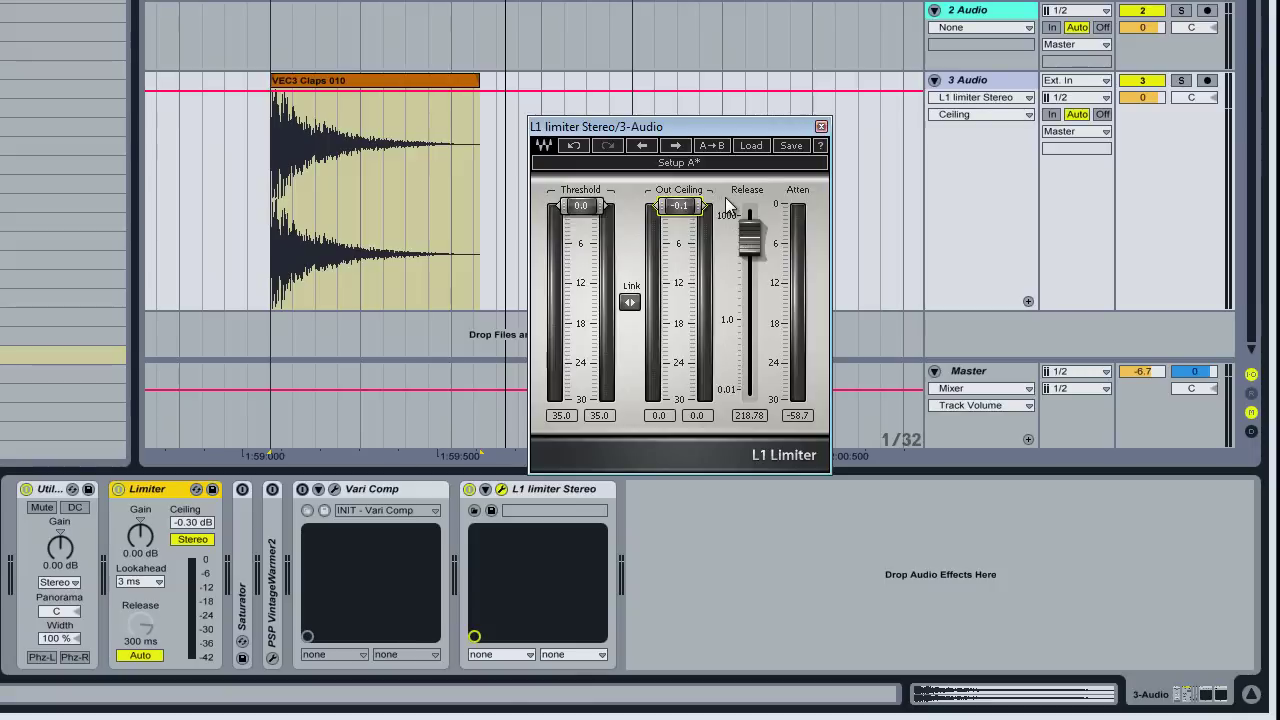
Close the L1 limiter window and reduce the height of the 3 Audio track.
{"action": "left_click_drag", "start_coordinate": [728, 128], "coordinate": [724, 125]}
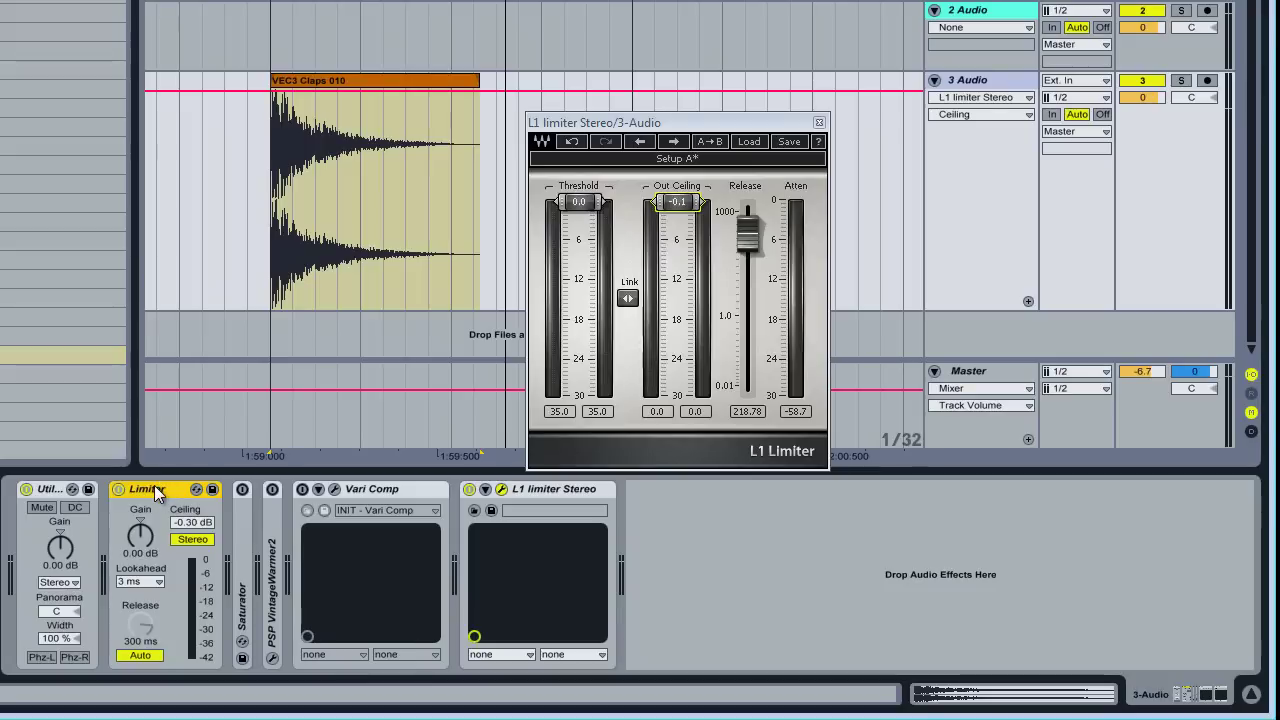
{"action": "left_click", "coordinate": [818, 124]}
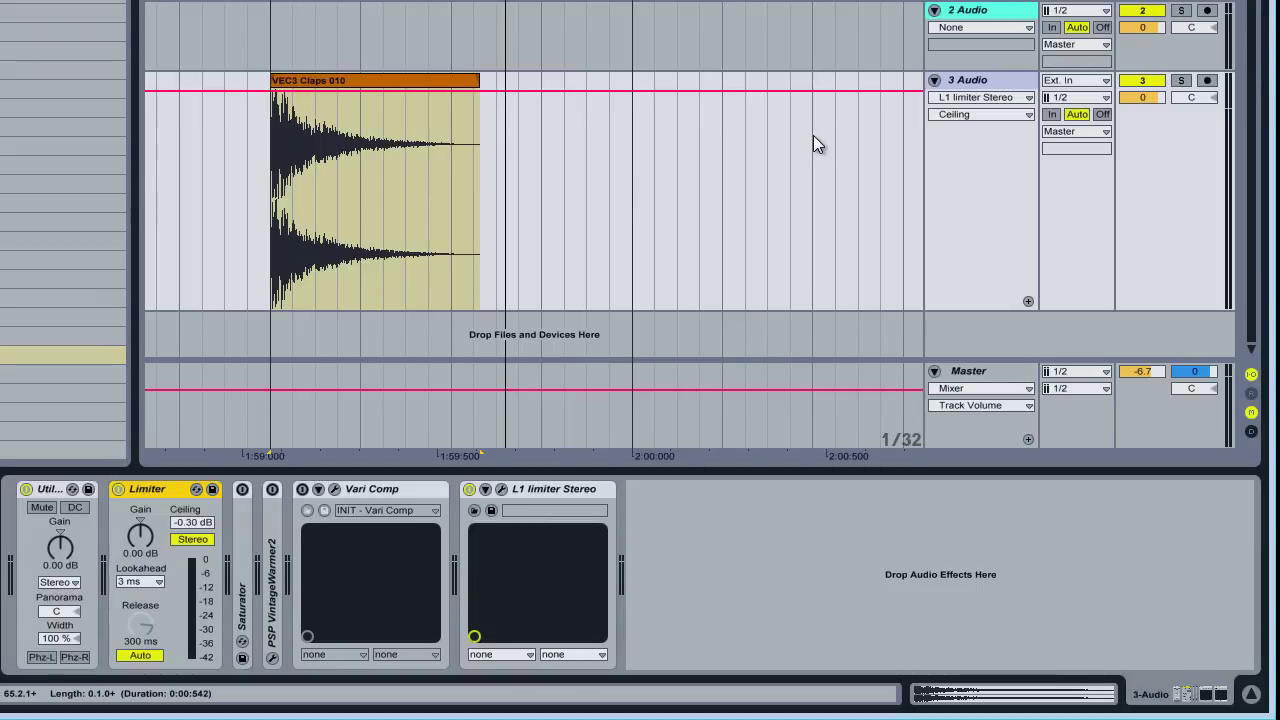
{"action": "left_click_drag", "start_coordinate": [1166, 206], "coordinate": [1171, 136]}
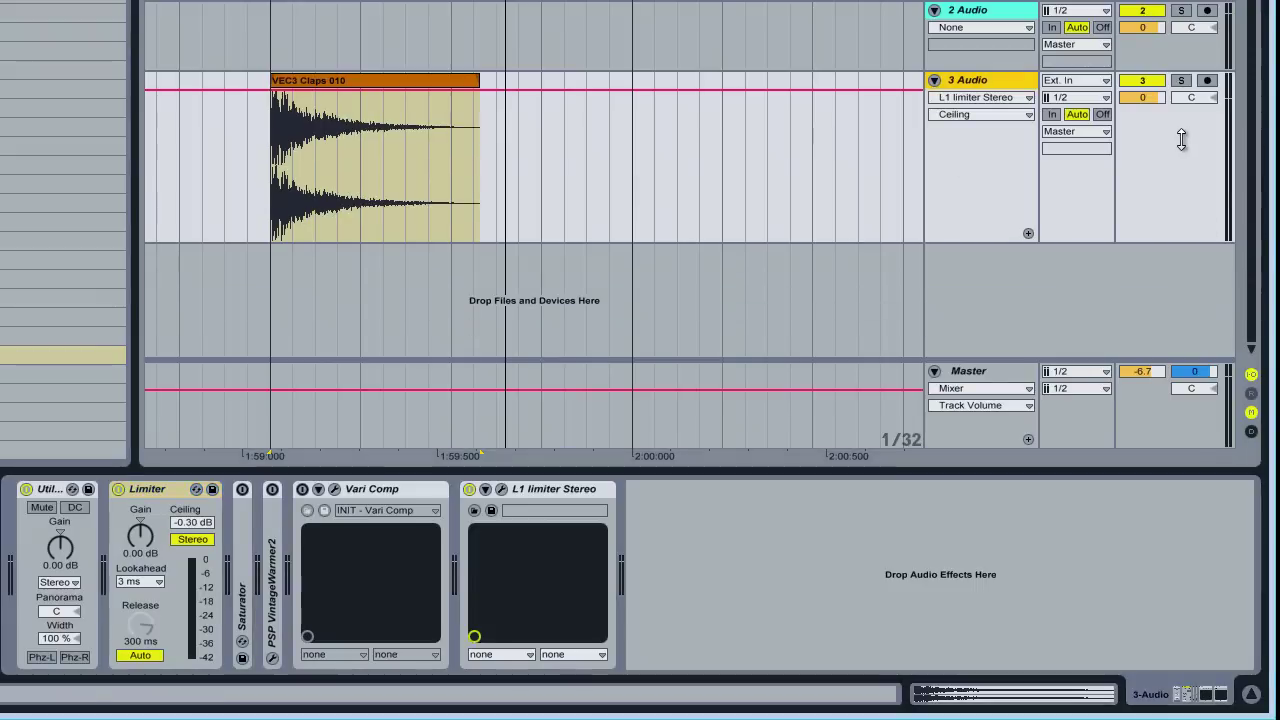